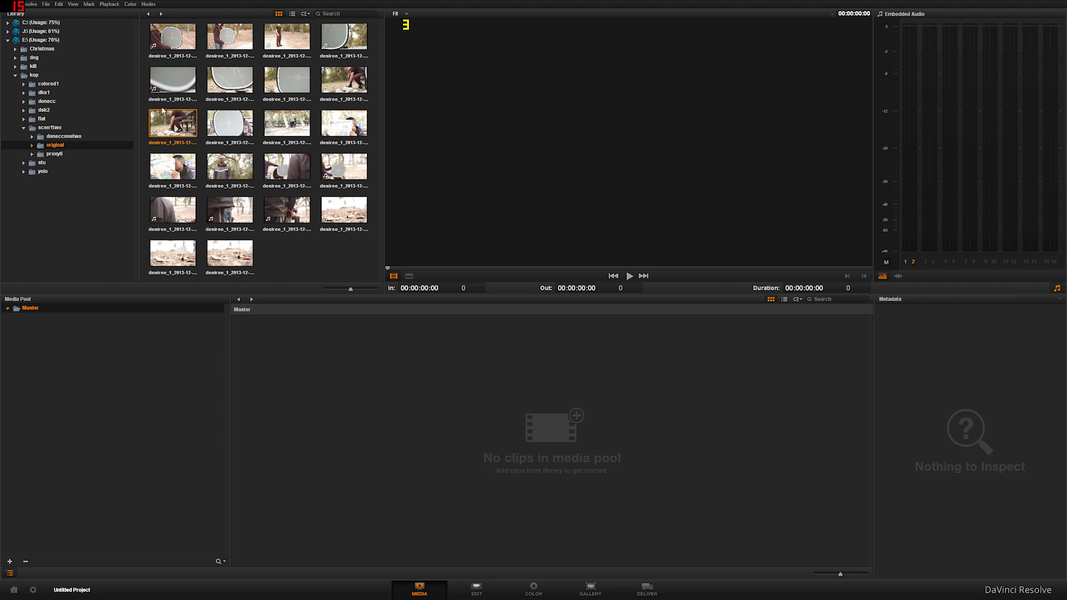
Add the clip to the Media Pool and create a new timeline named Timeline 1.
left_click_drag(173, 123, 373, 483)
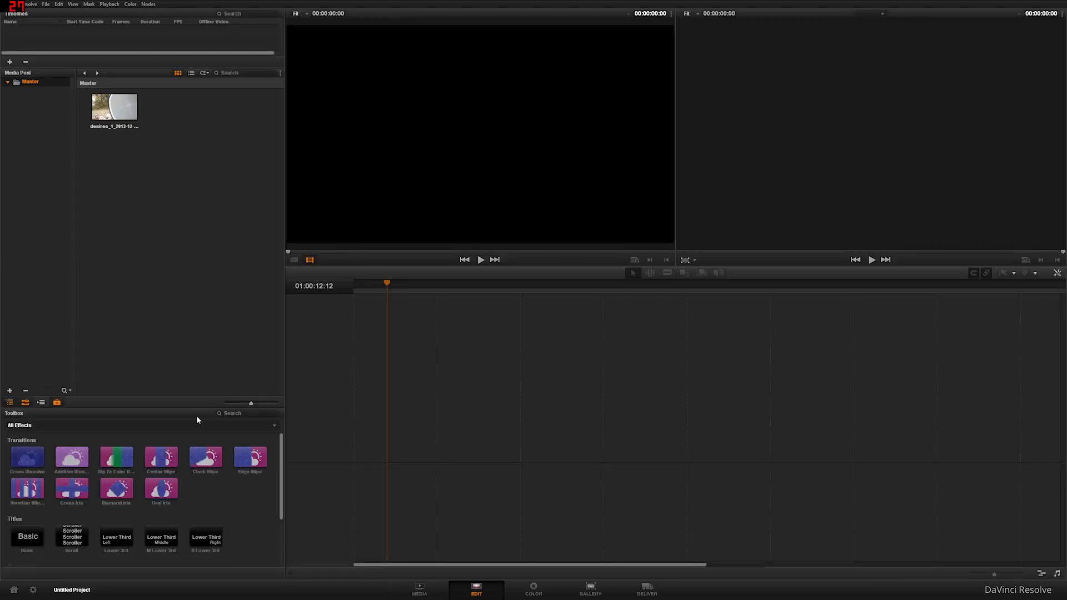
left_click(10, 62)
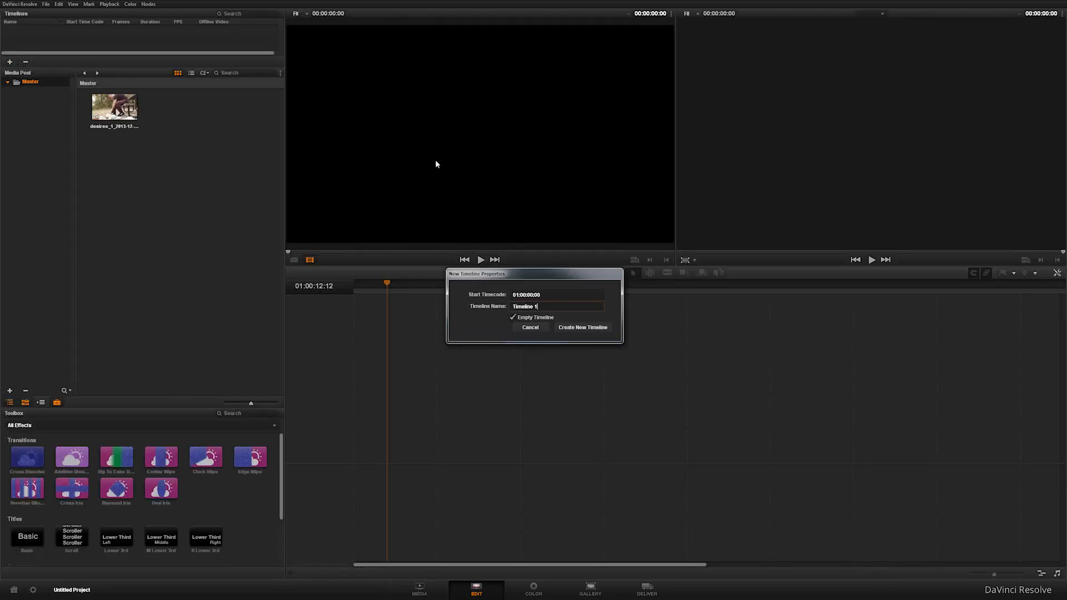
left_click(584, 327)
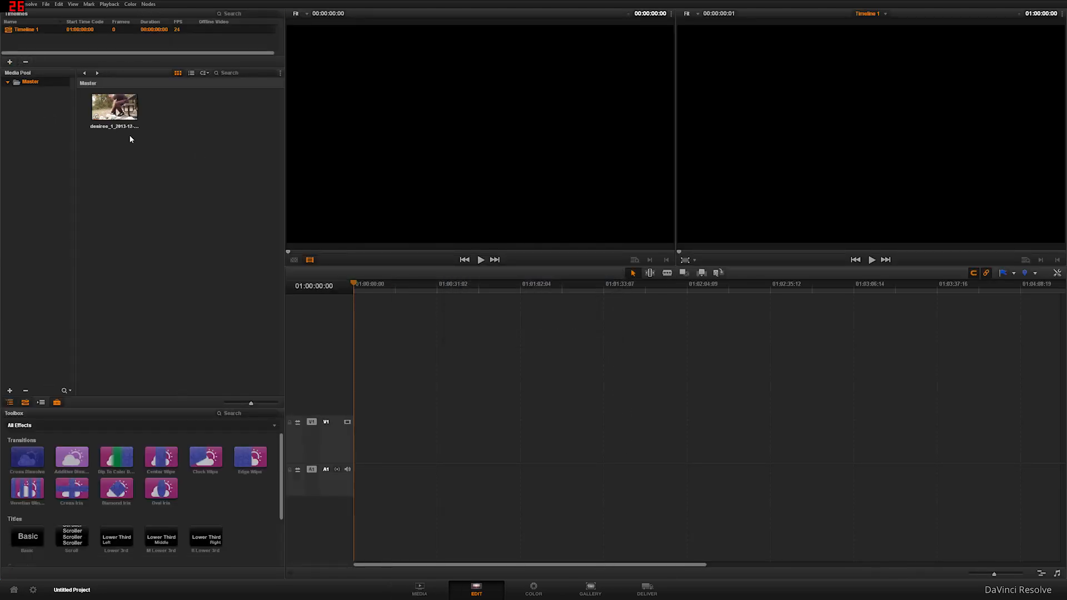
Place the clip onto the V1/A1 tracks of Timeline 1.
left_click_drag(114, 107, 356, 484)
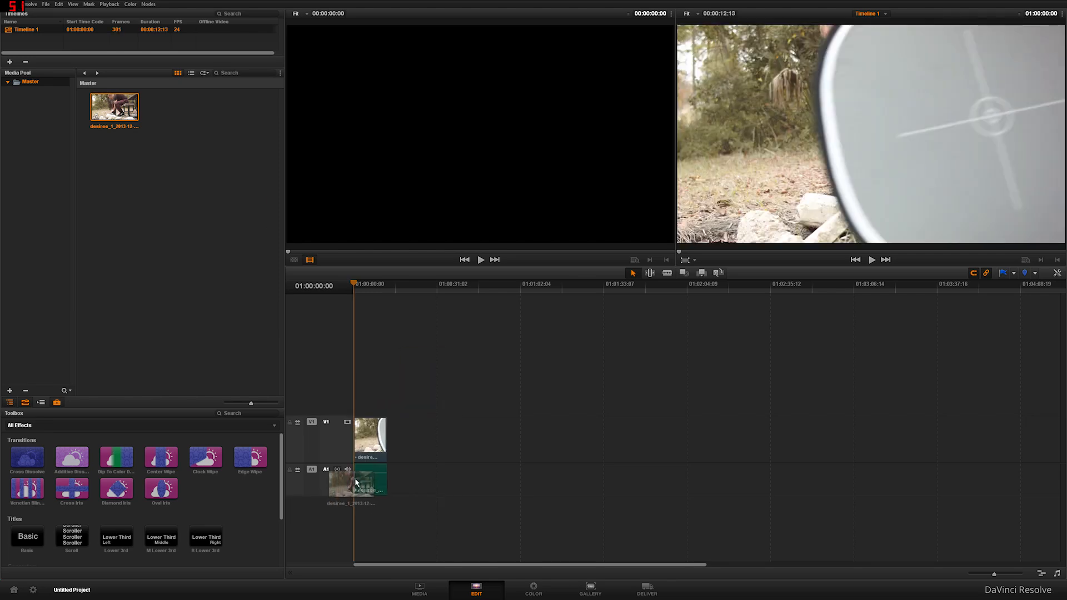
key("ctrl+z")
left_click_drag(114, 106, 367, 466)
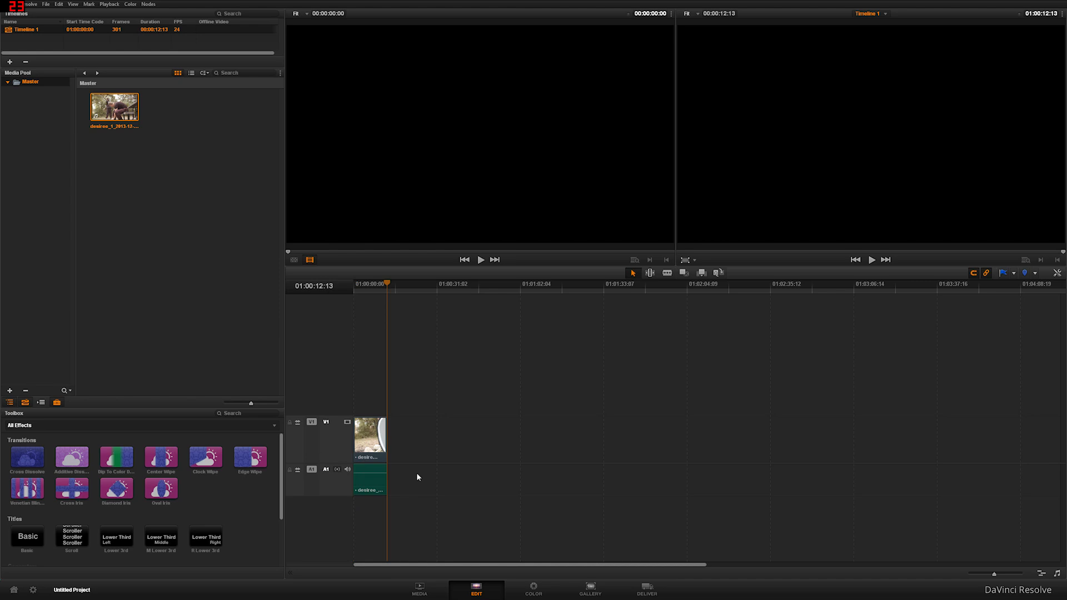
Switch to the Color page and bring the video scopes back up via View > Video Scopes.
left_click(533, 589)
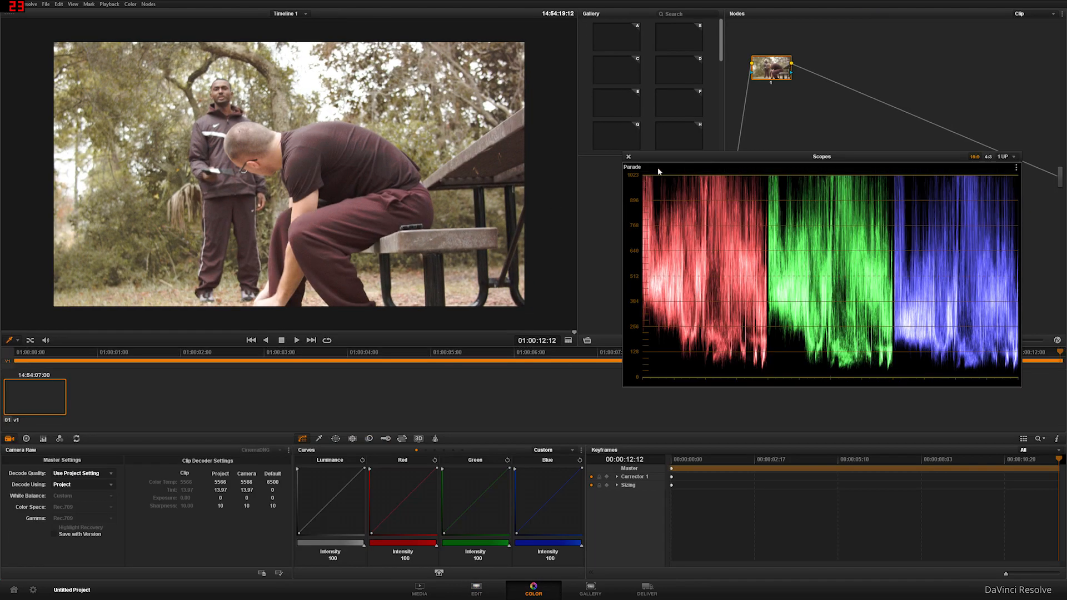
left_click(628, 157)
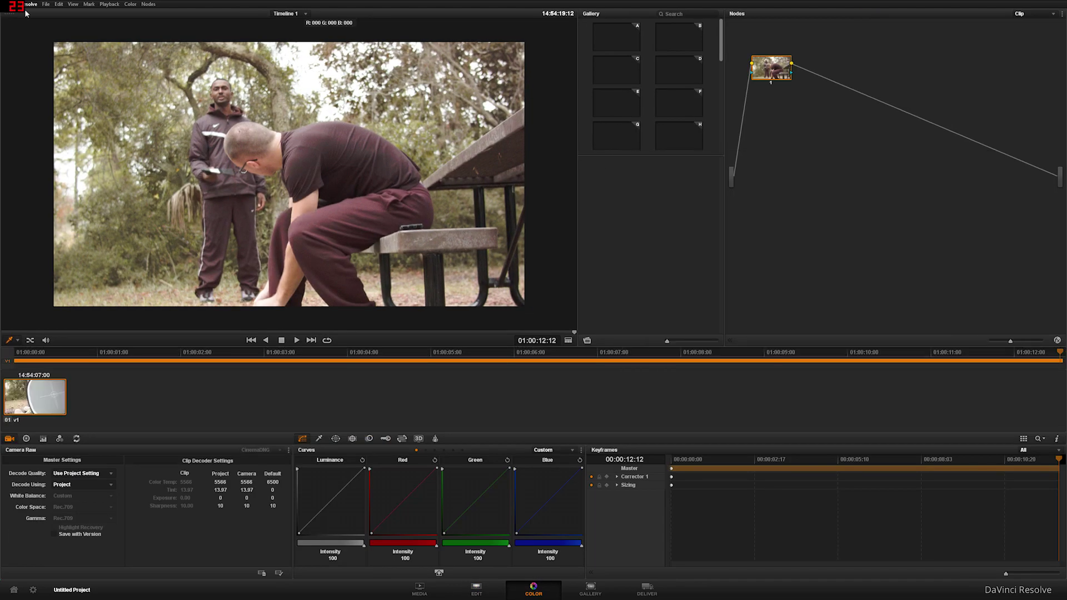
left_click(73, 4)
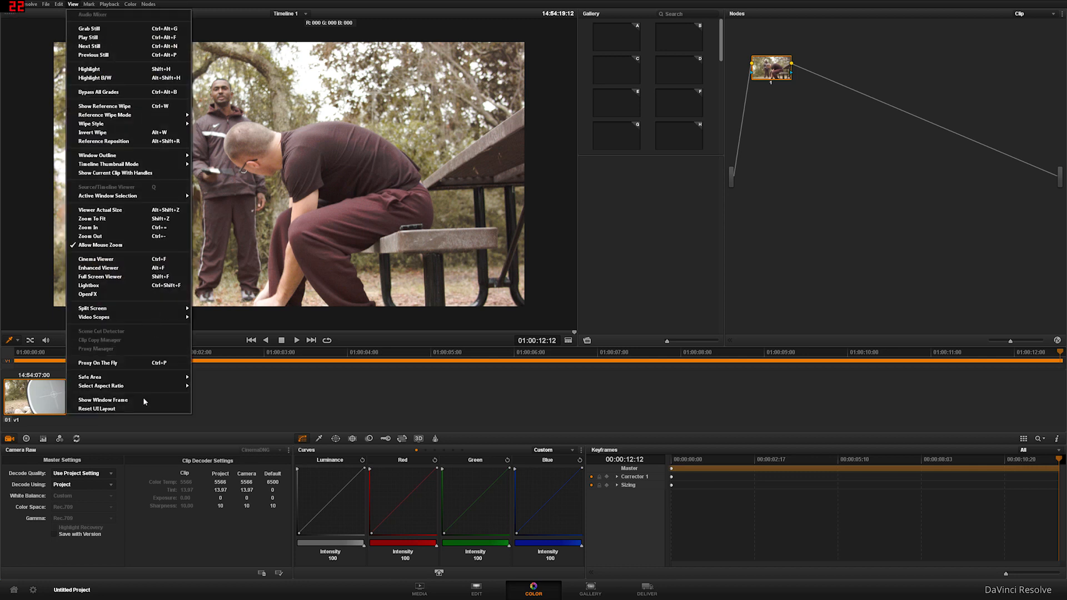
mouse_move(95, 317)
left_click(210, 319)
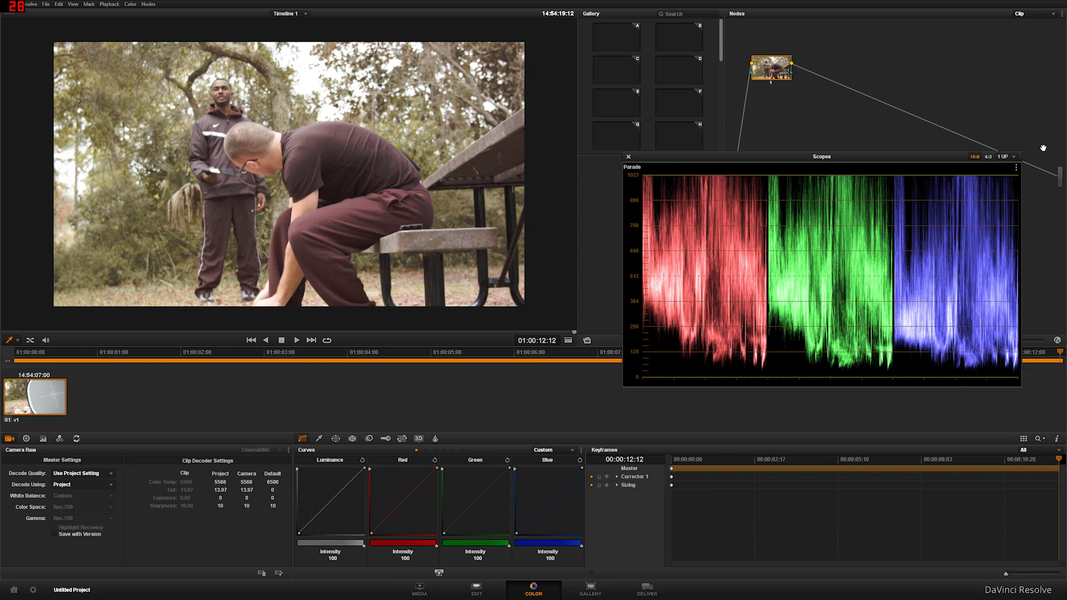
Set the scope to RGB Parade and show the primary colour wheels.
left_click(1017, 167)
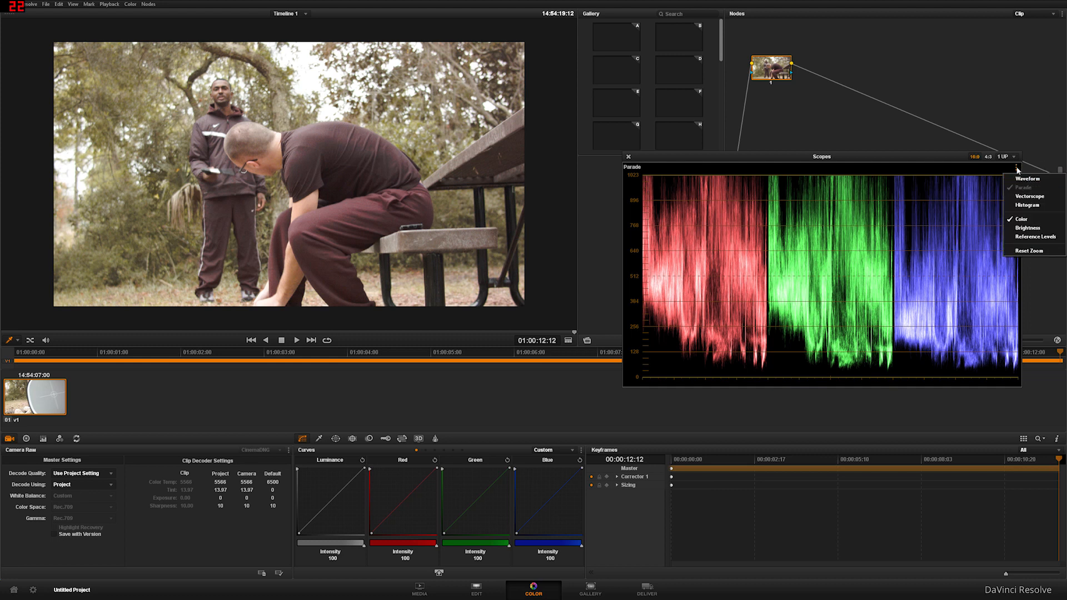
left_click(1025, 179)
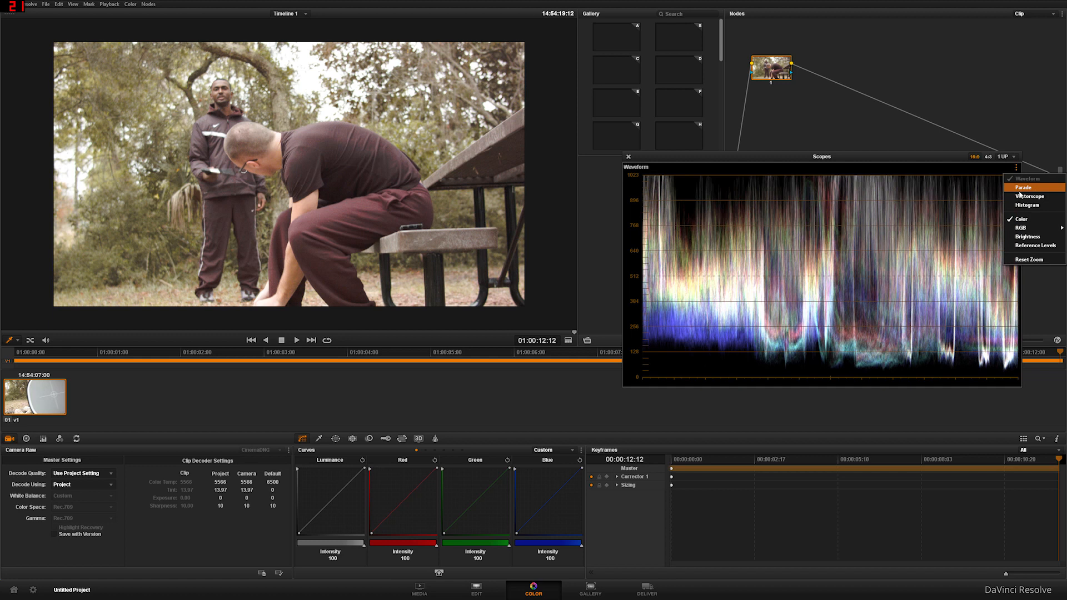
left_click(1022, 187)
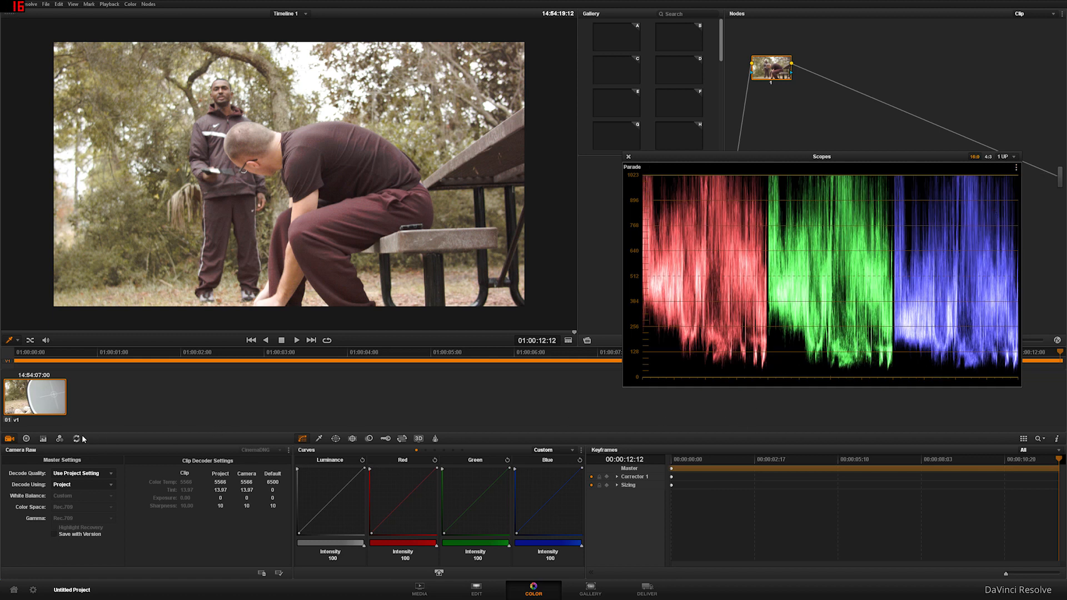
left_click(43, 439)
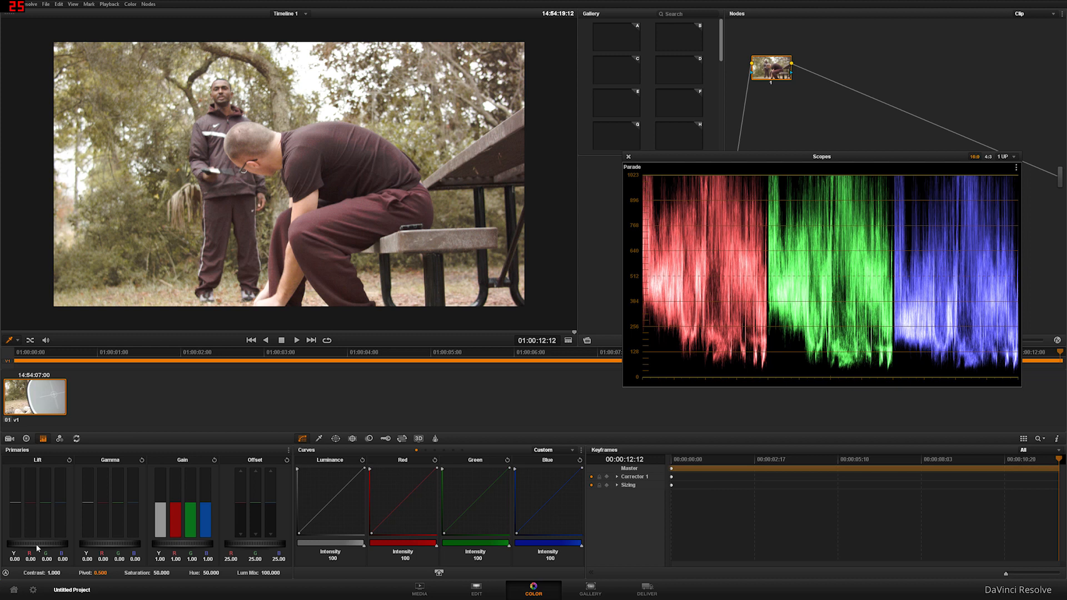
Lower lift to -0.11, raise gamma to 0.04 and return gain to 1.00 on the primary wheels.
left_click_drag(37, 547, 52, 543)
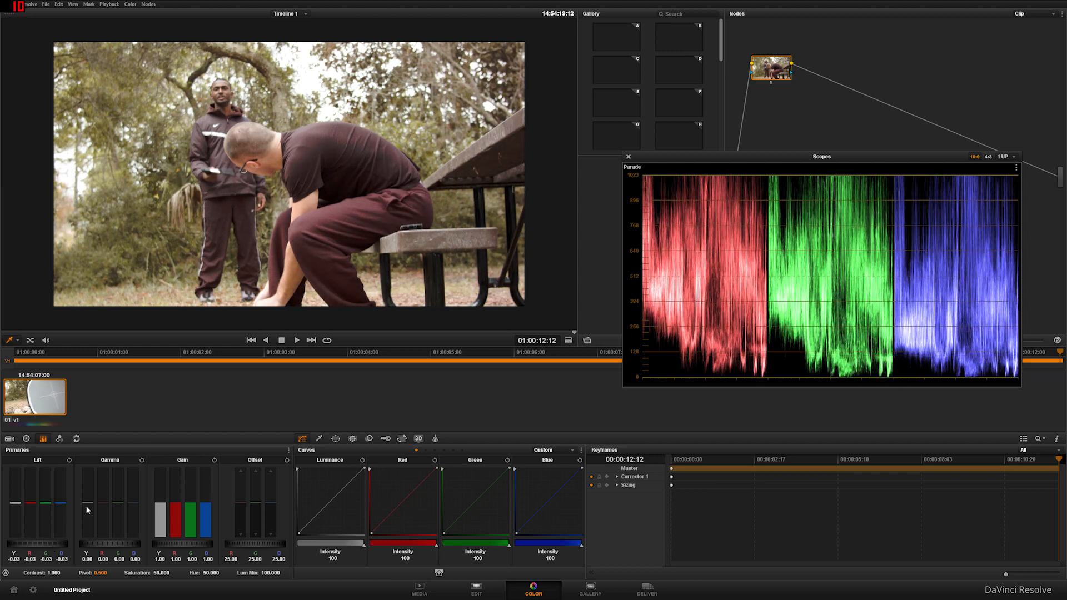
left_click(10, 438)
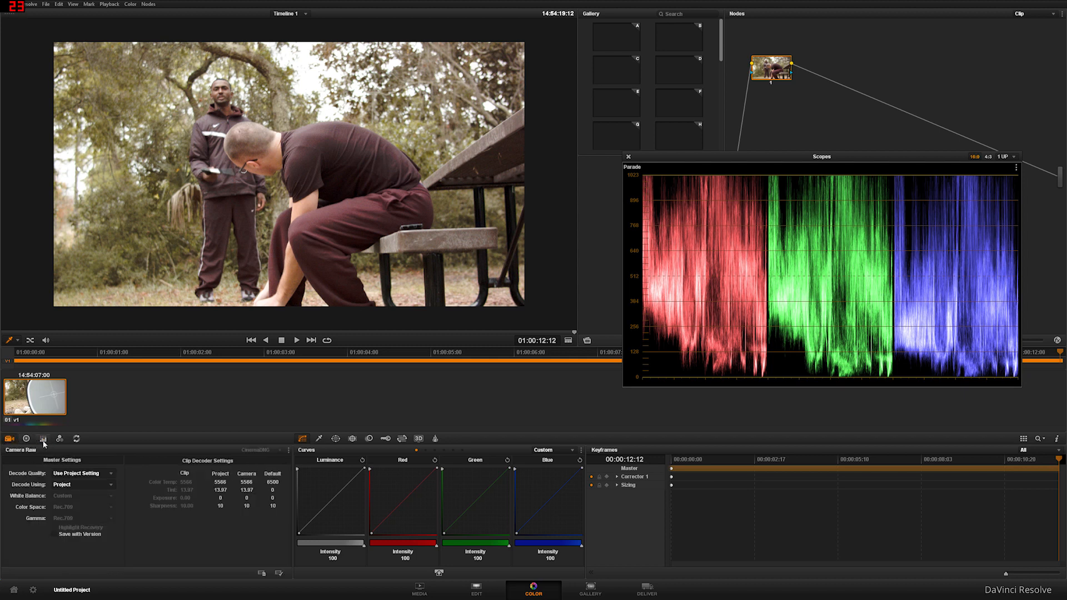
left_click(43, 440)
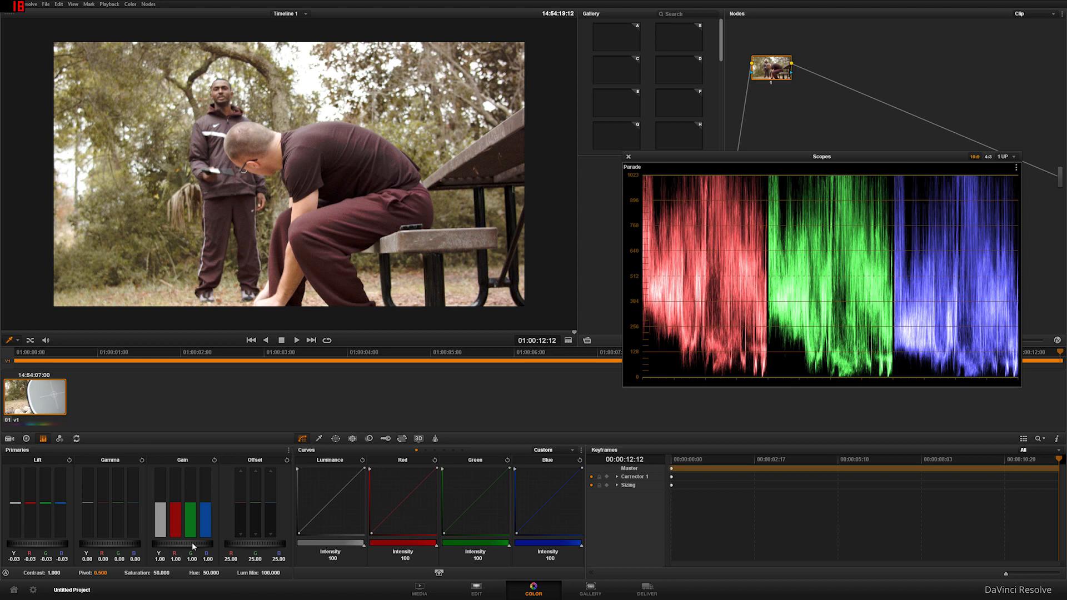
left_click_drag(191, 542, 106, 549)
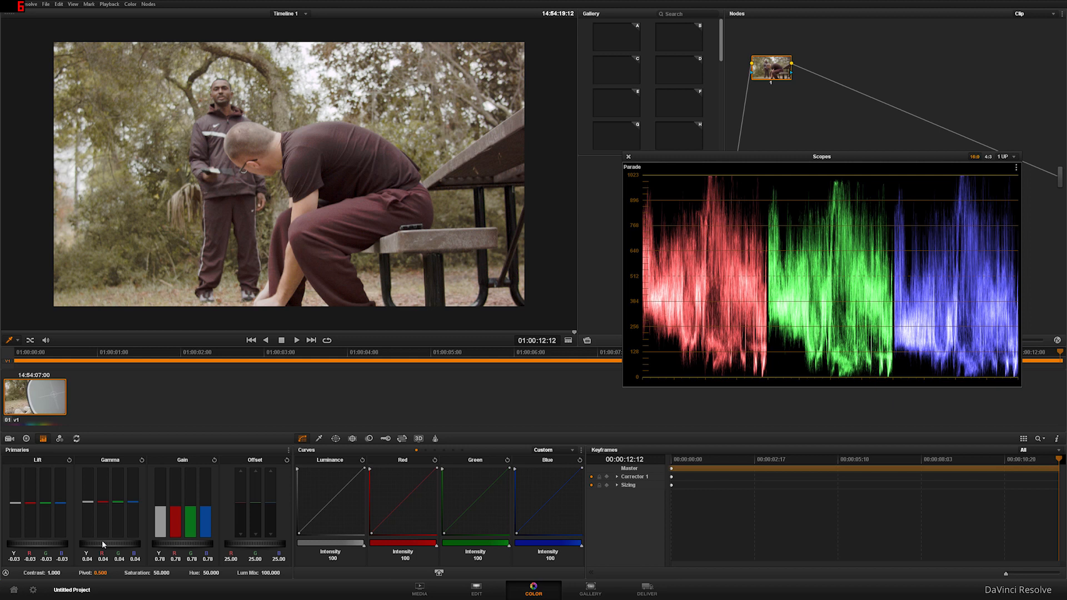
left_click_drag(31, 549, 25, 549)
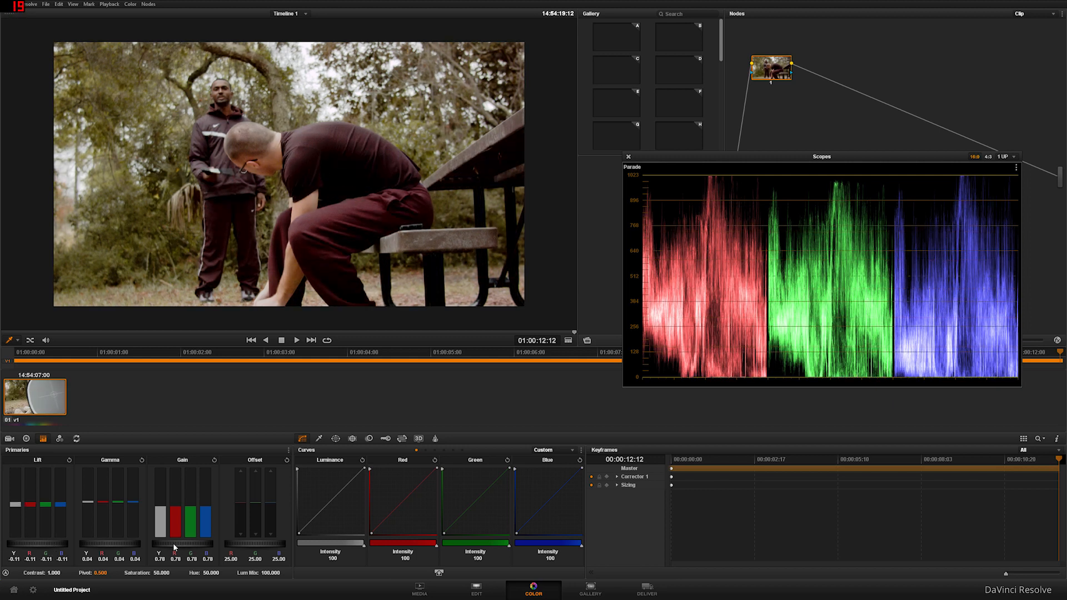
left_click_drag(189, 548, 244, 545)
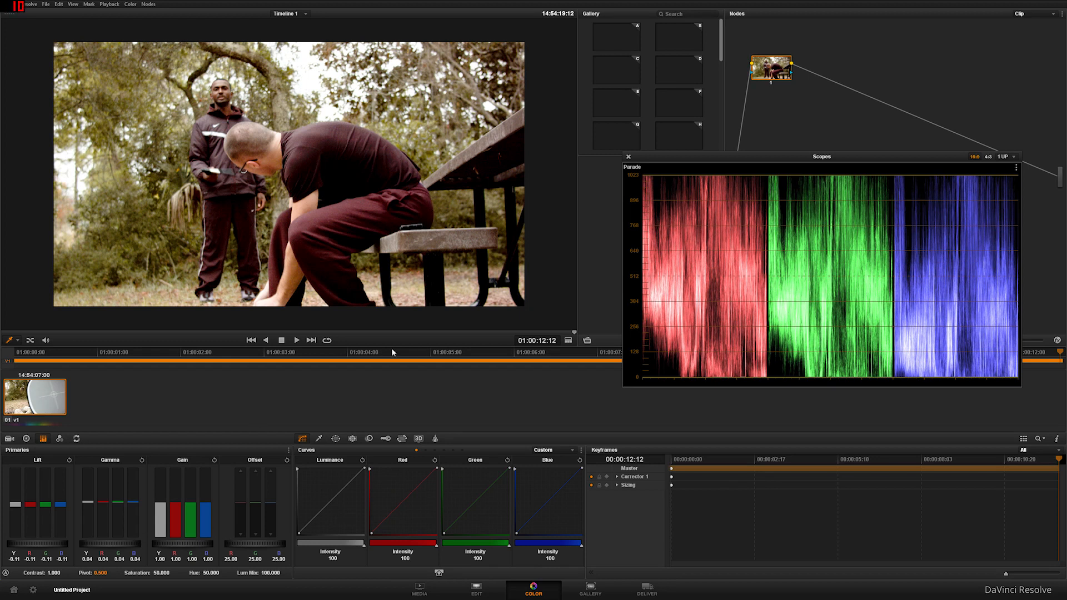
Reset the primary adjustments, then lower offset to 14.20 with lift slightly above neutral.
left_click(287, 450)
left_click(304, 460)
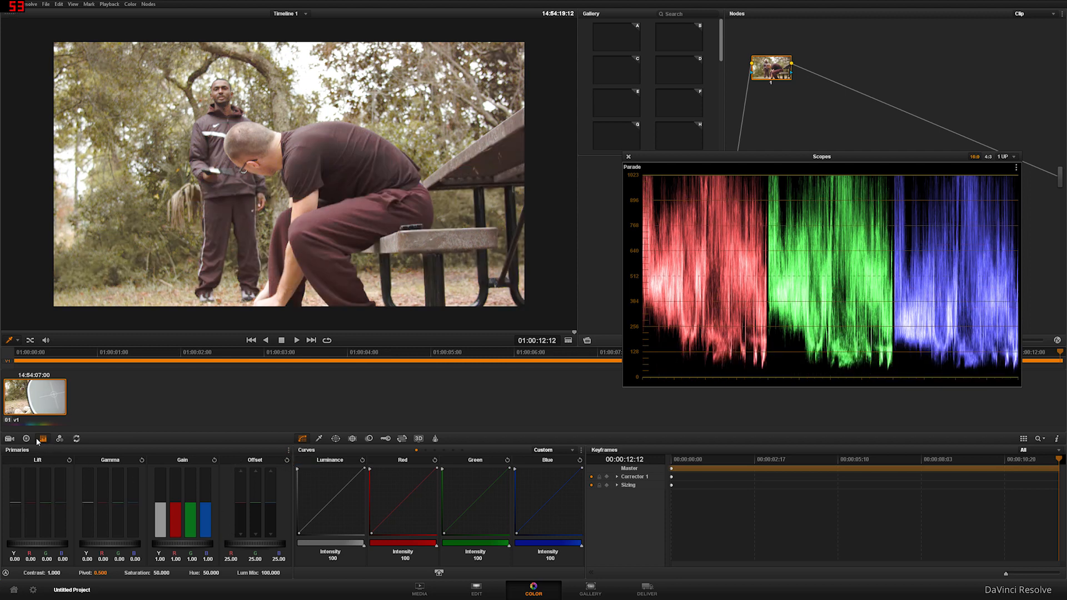
left_click_drag(52, 544, 55, 541)
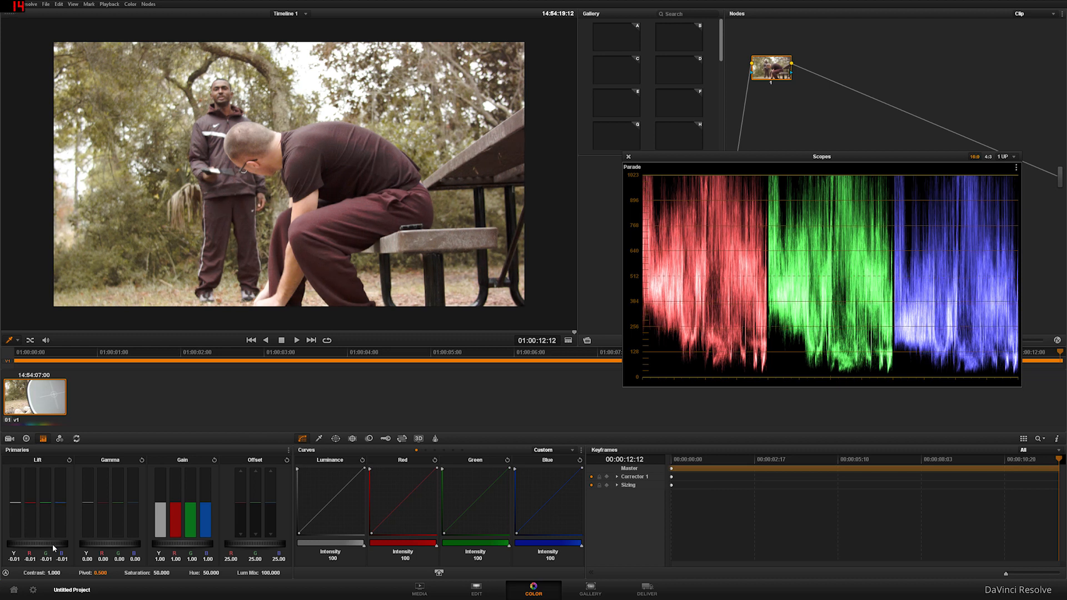
left_click_drag(265, 545, 250, 544)
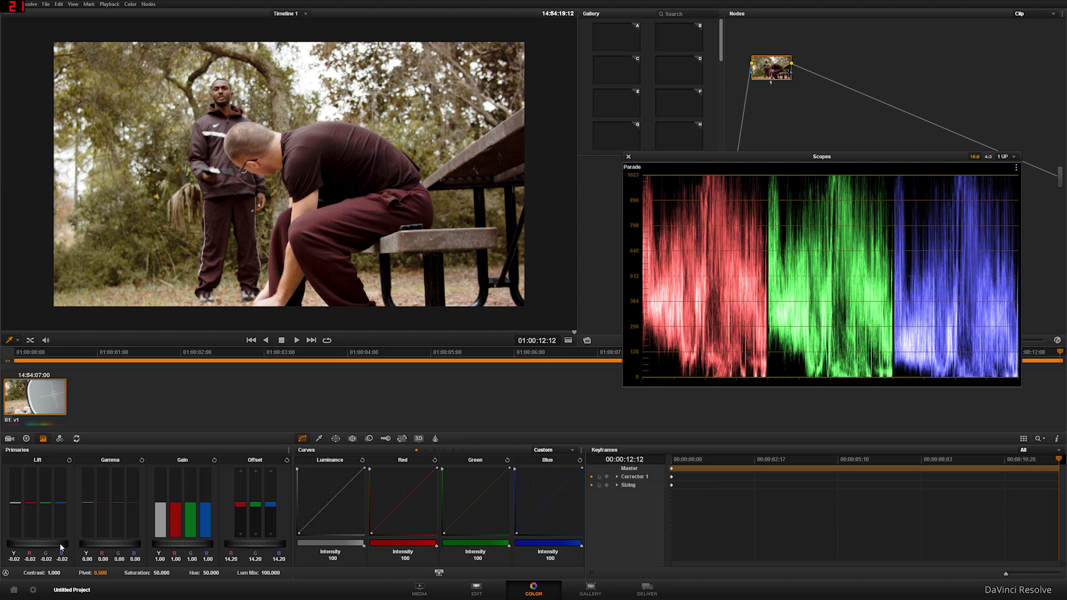
left_click_drag(60, 547, 62, 547)
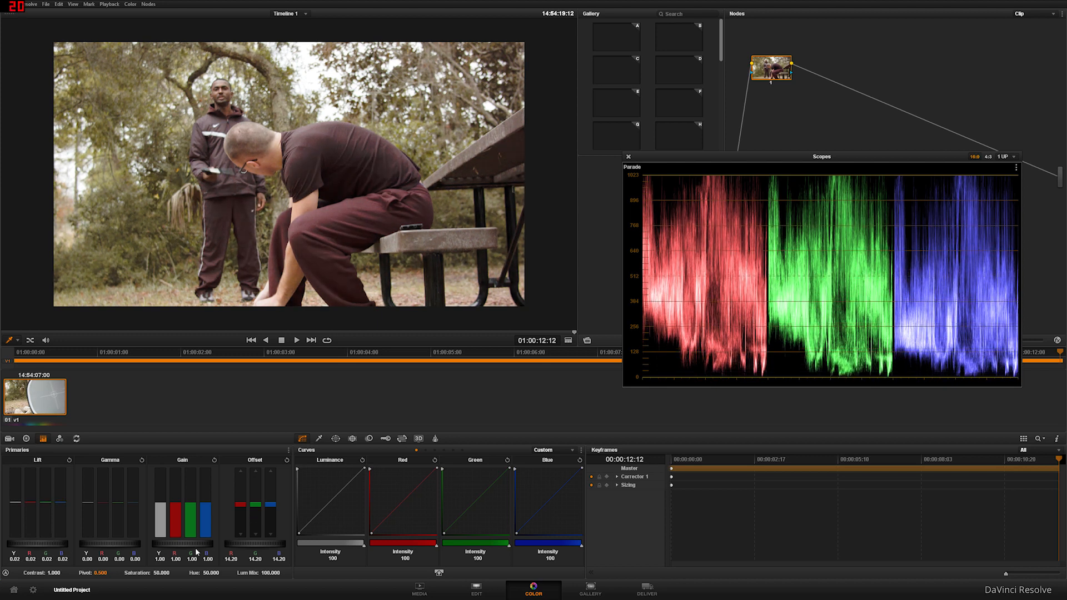
Bring gain down to about 0.81 and nudge lift to 0.03 and gamma to 0.04.
left_click_drag(178, 547, 150, 547)
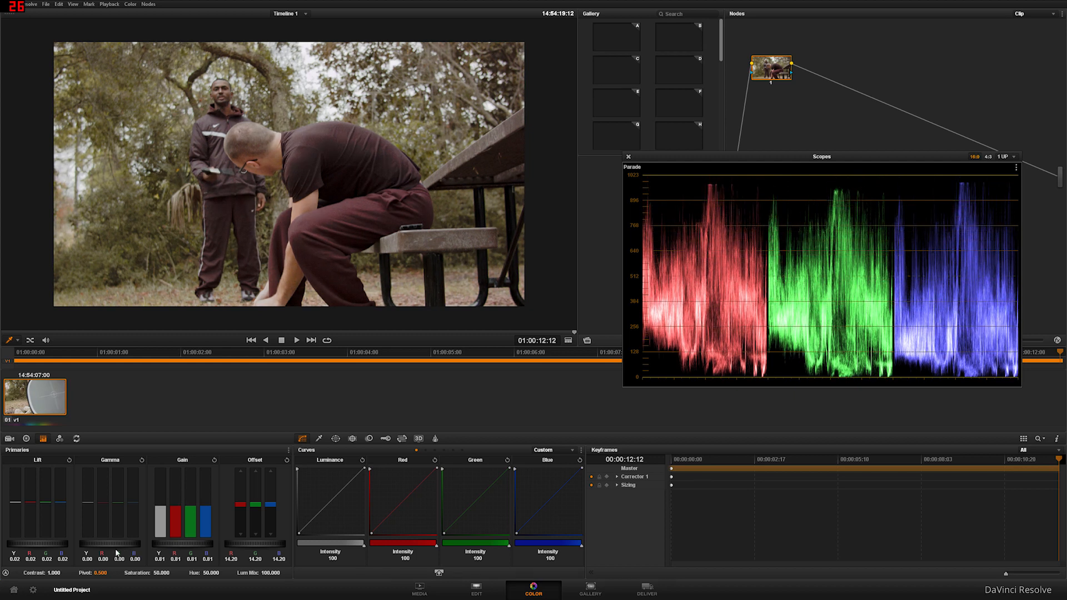
left_click_drag(116, 553, 135, 554)
left_click_drag(44, 546, 46, 546)
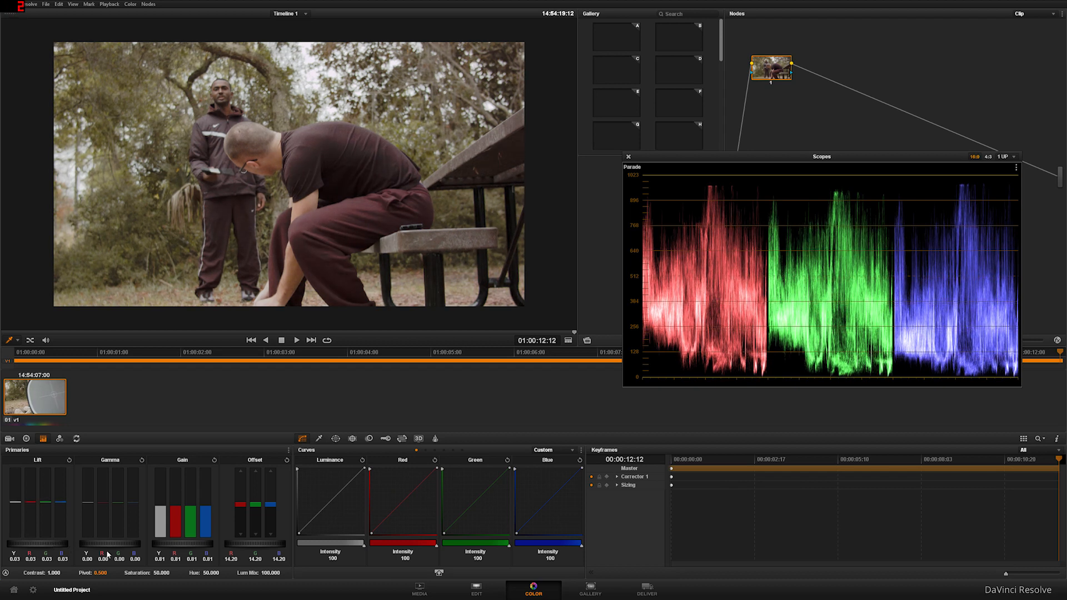
left_click_drag(104, 547, 106, 546)
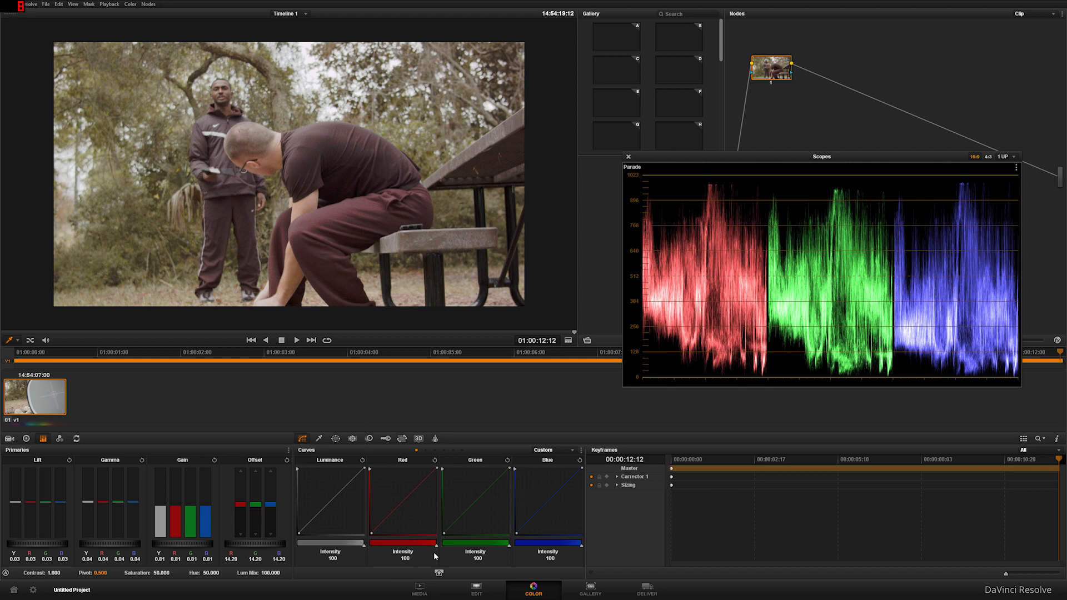
Show the curves and open the enlarged curves editor with curves left ganged.
left_click(319, 439)
left_click(303, 437)
left_click(440, 574)
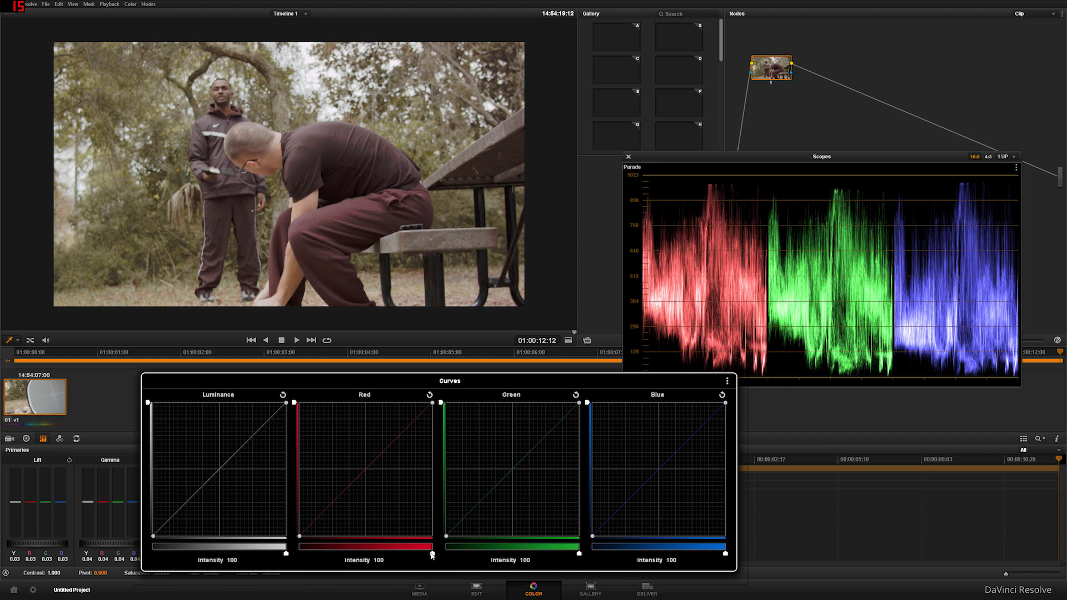
left_click(728, 381)
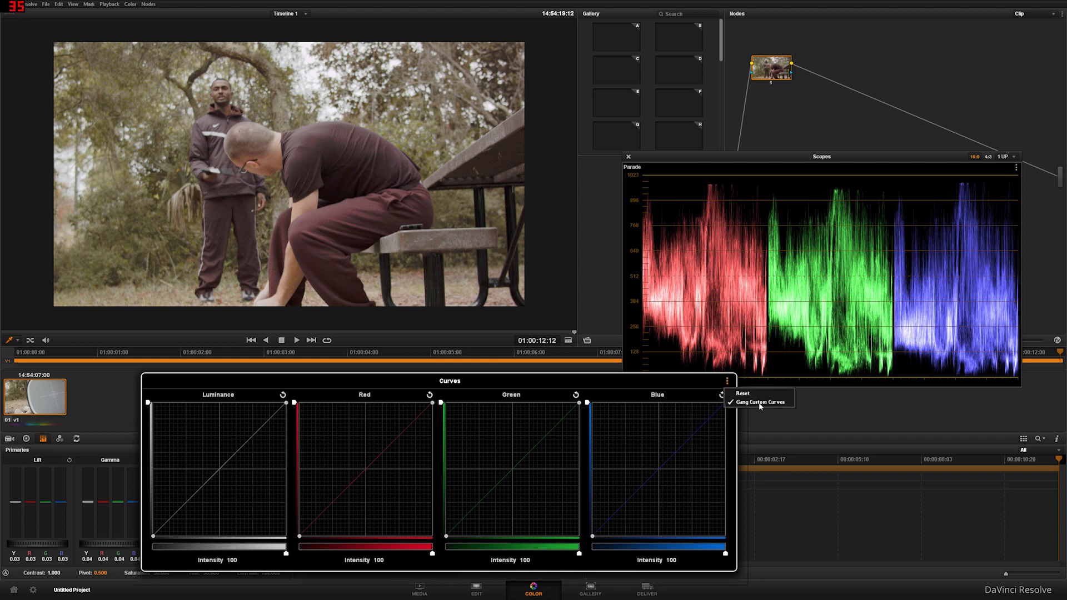
left_click(657, 377)
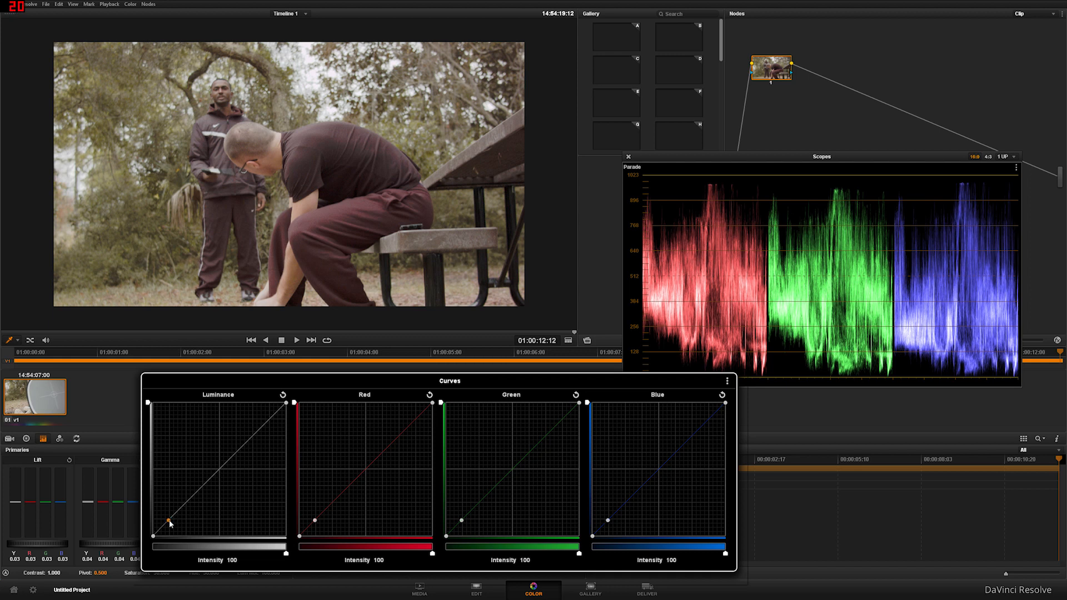
Lower a shadow point and raise a highlight point on the luminance curve.
left_click_drag(167, 519, 172, 527)
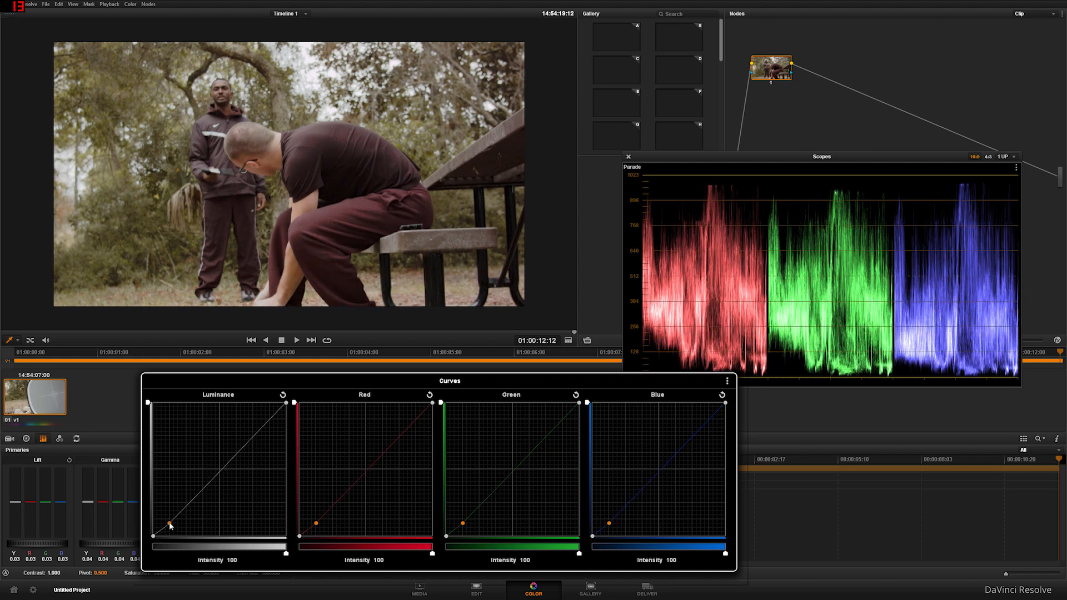
left_click_drag(172, 528, 179, 529)
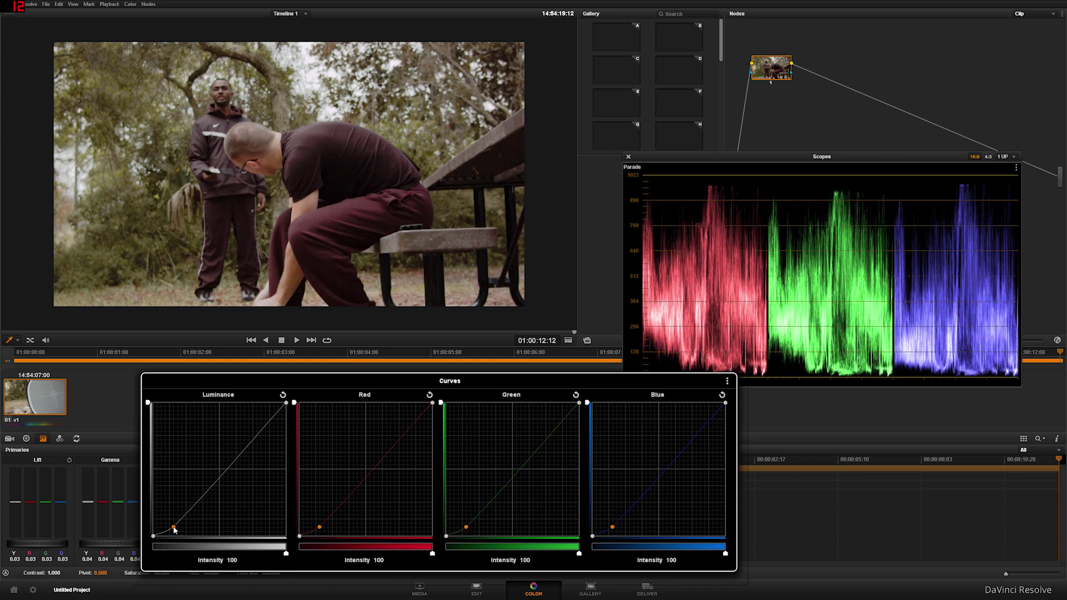
left_click(263, 427)
left_click_drag(263, 428, 257, 423)
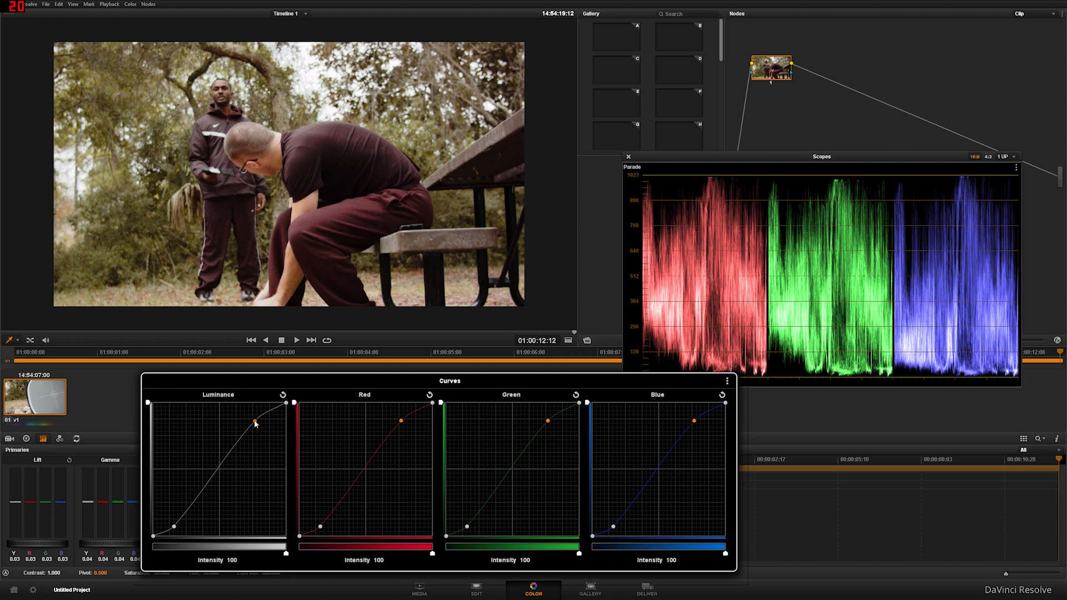
left_click_drag(257, 422, 256, 426)
left_click_drag(255, 425, 253, 419)
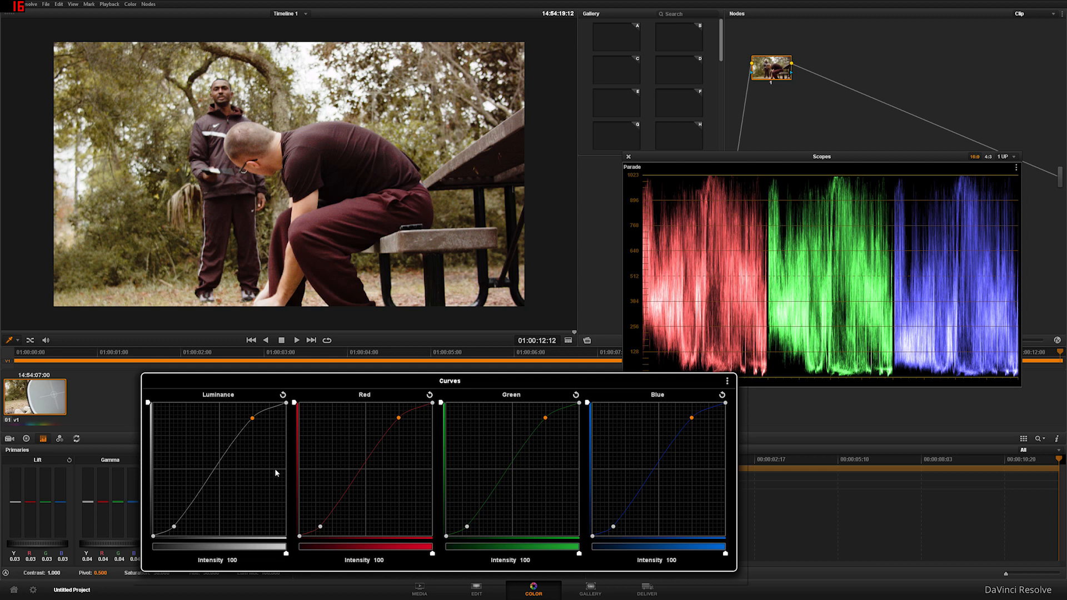
Add a midtone point and pull it down slightly to complete the S-curve.
left_click(219, 467)
left_click_drag(222, 472, 219, 472)
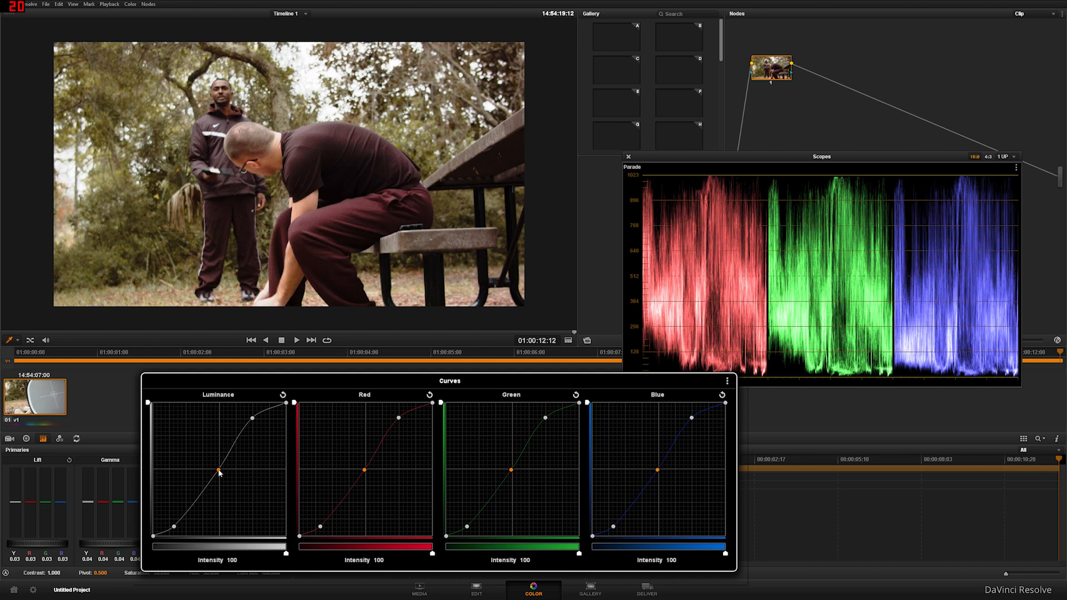
left_click_drag(220, 473, 213, 465)
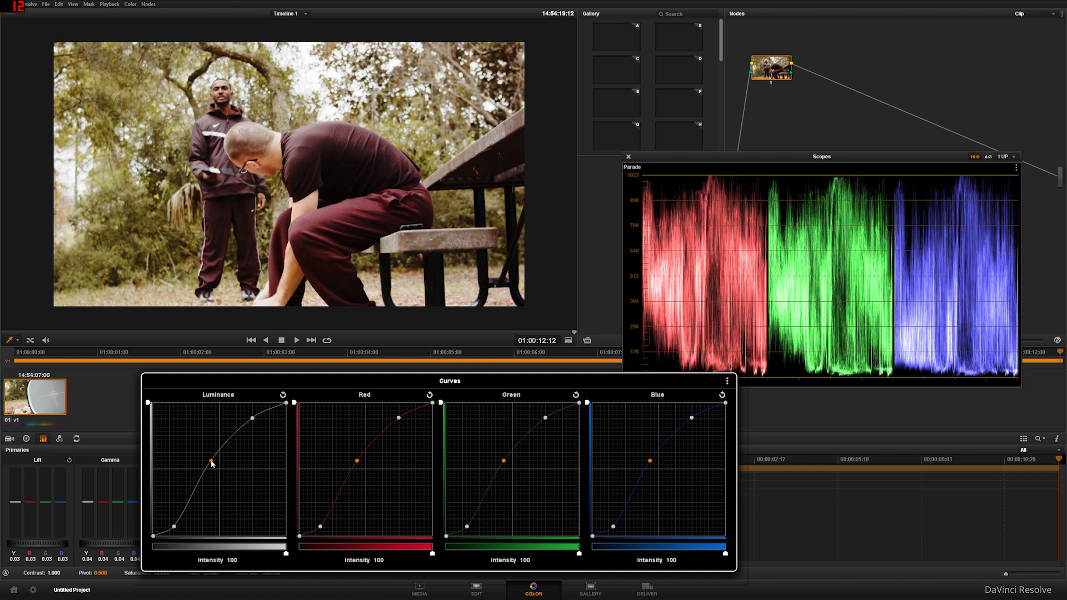
mouse_move(212, 460)
left_mouse_down()
mouse_move(225, 476)
mouse_move(218, 468)
left_mouse_up()
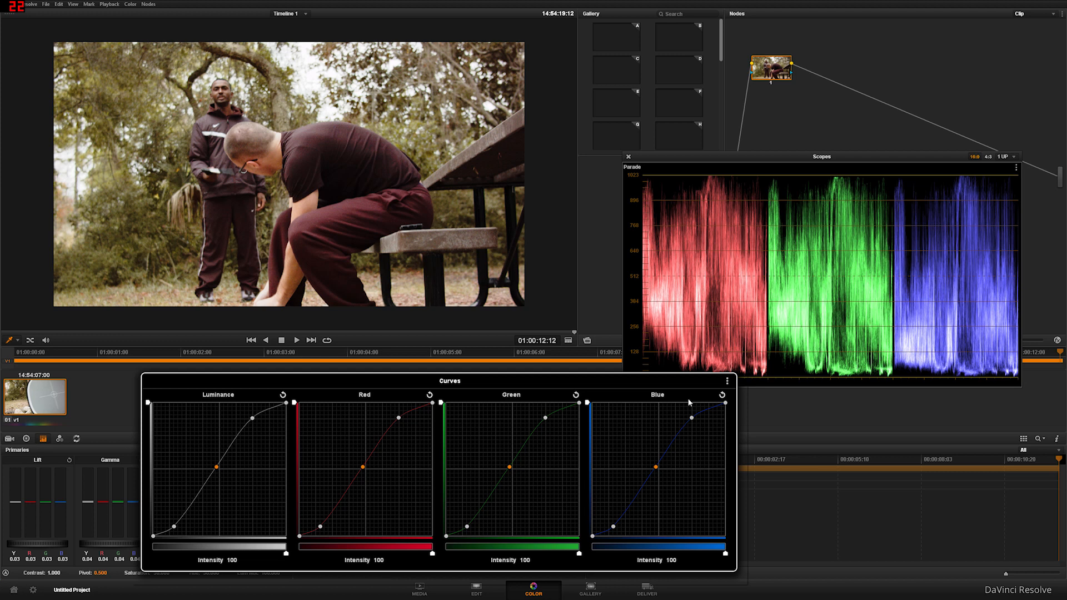
Reset all curves to straight lines and uncheck Gang Custom Curves.
left_click(727, 381)
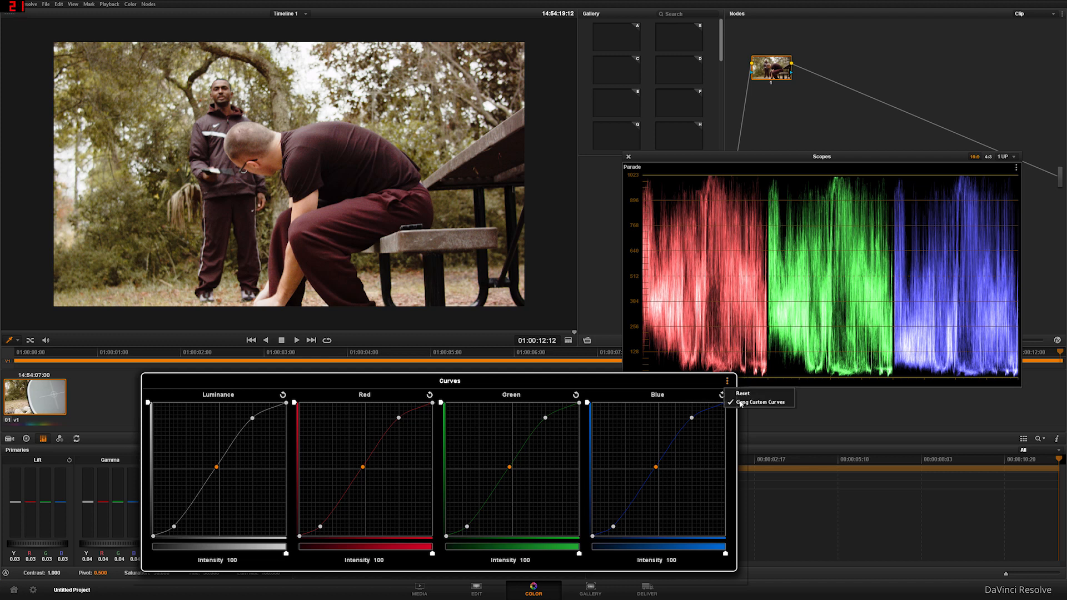
left_click(742, 394)
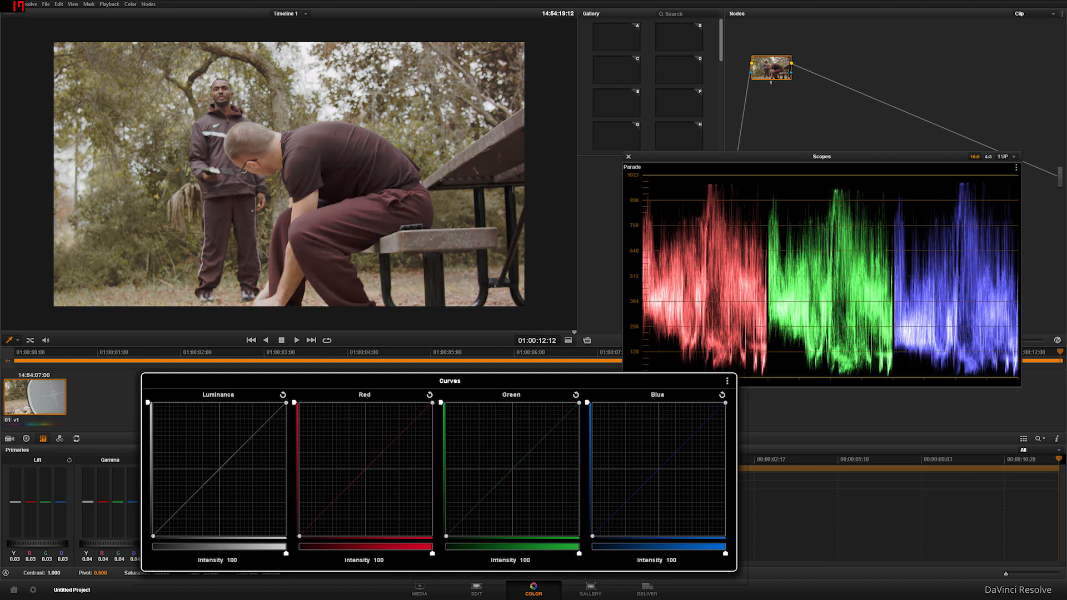
left_click(727, 381)
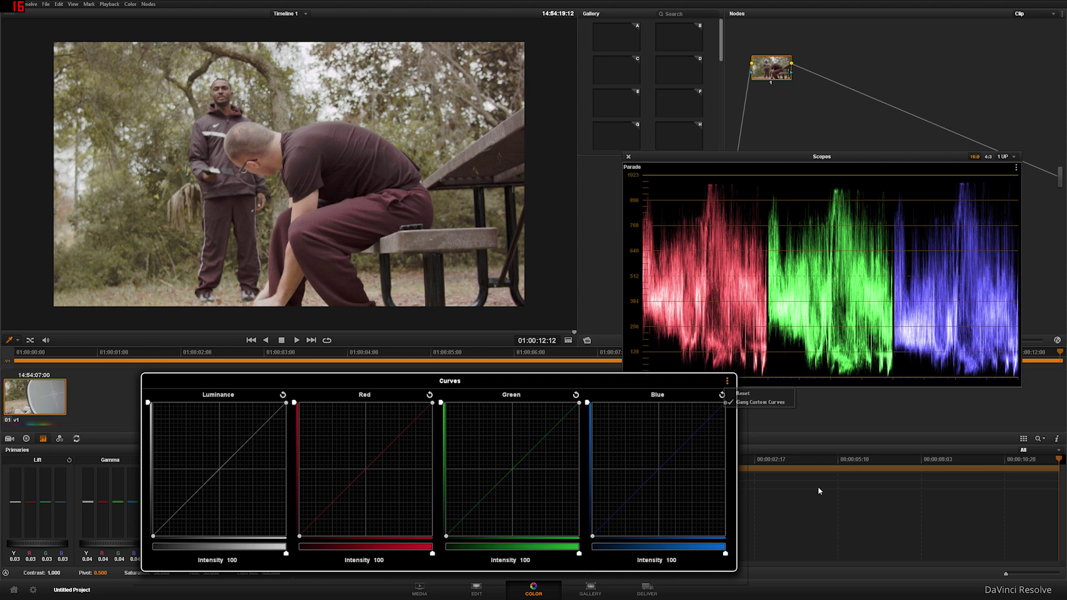
left_click(775, 405)
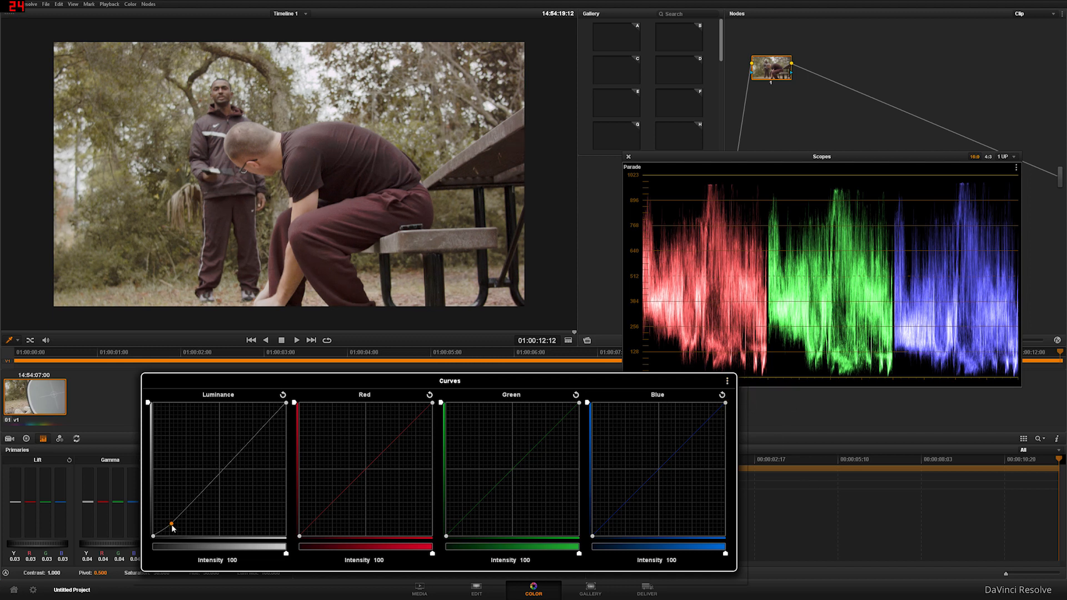
Lower shadows, raise highlights and nudge a midtone point on the luminance curve only.
left_click_drag(168, 519, 176, 525)
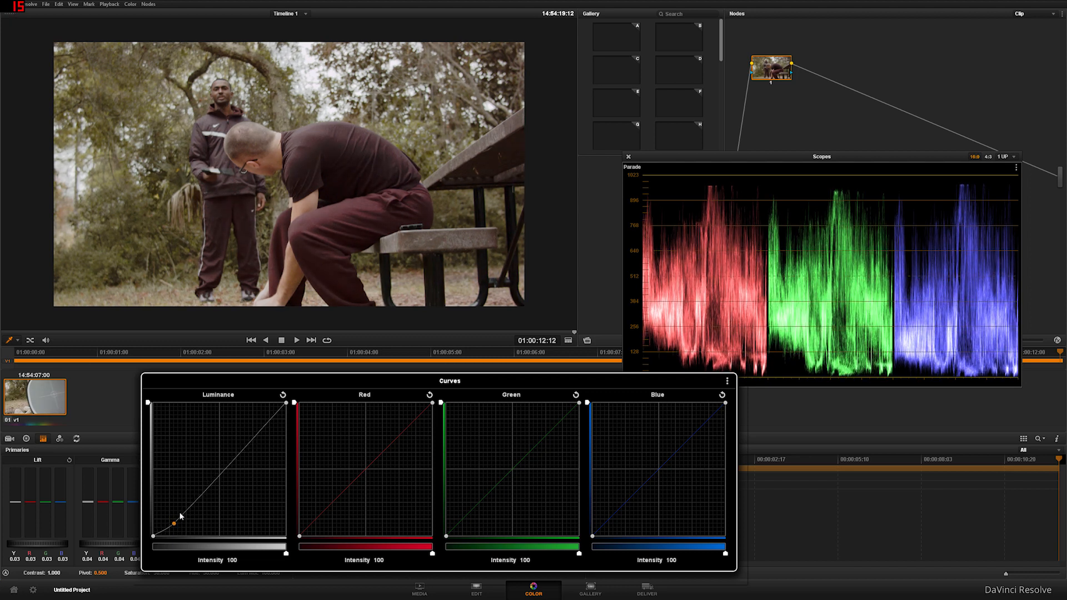
left_click(258, 428)
left_click_drag(257, 428, 255, 422)
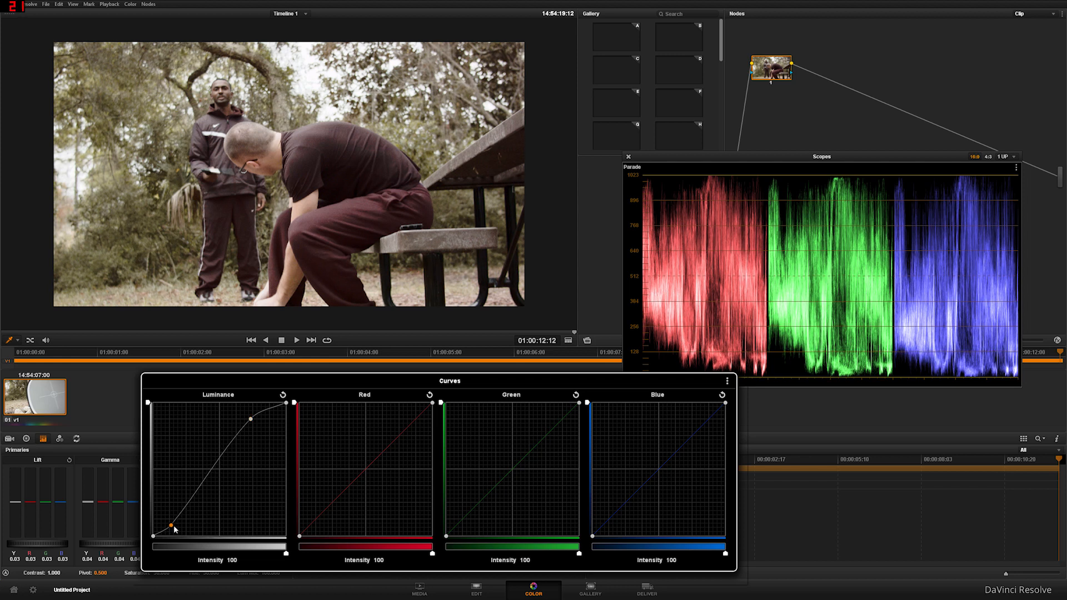
left_click_drag(174, 524, 175, 526)
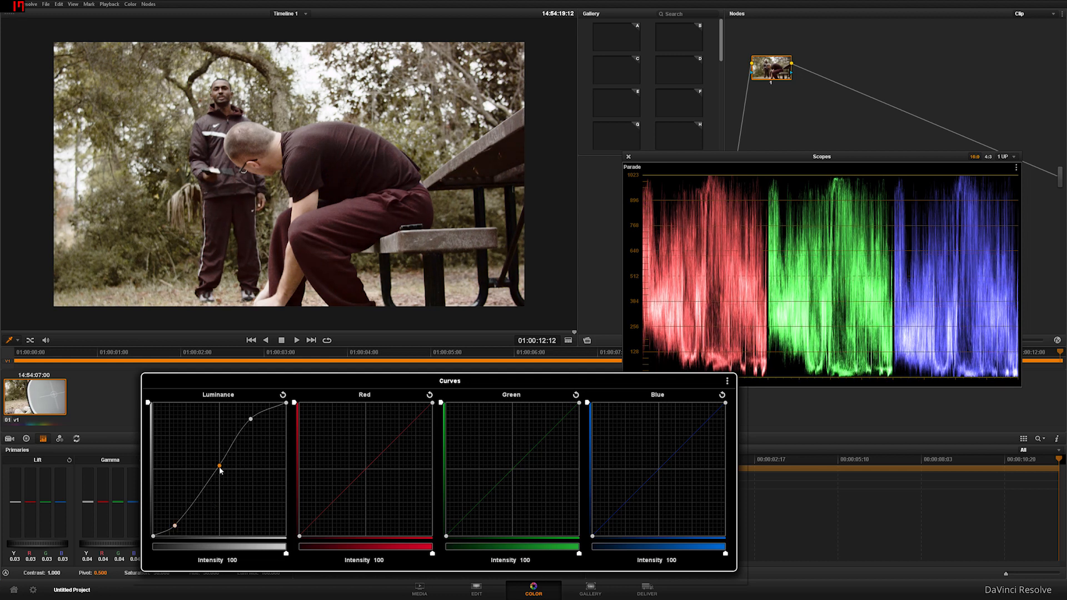
left_click(219, 467)
left_click_drag(220, 470, 217, 466)
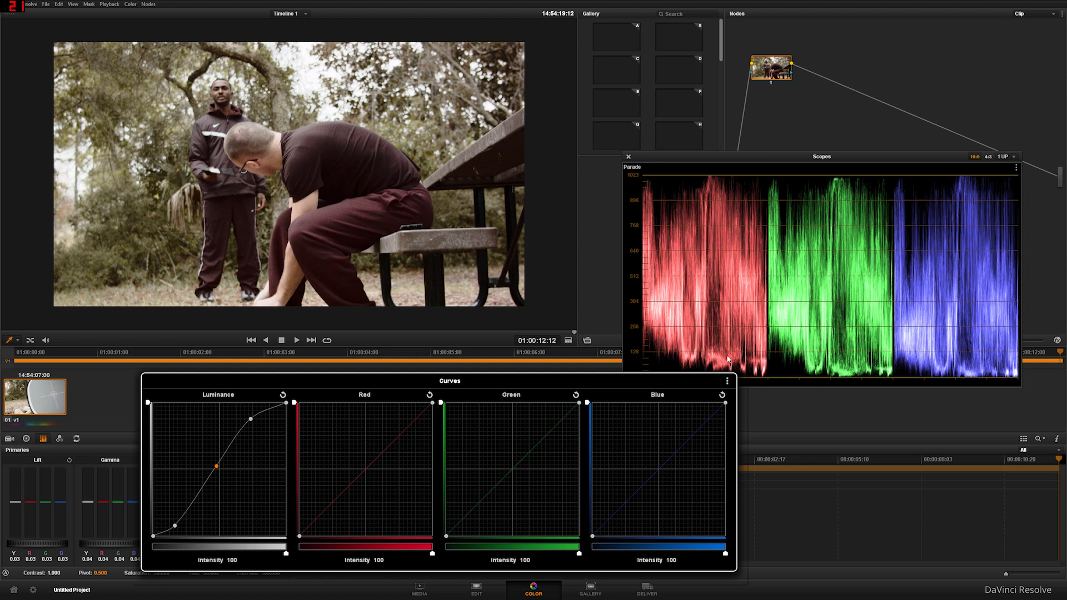
Reset the luminance curve to a straight line and dock the curves editor again.
left_click(728, 381)
left_click(742, 393)
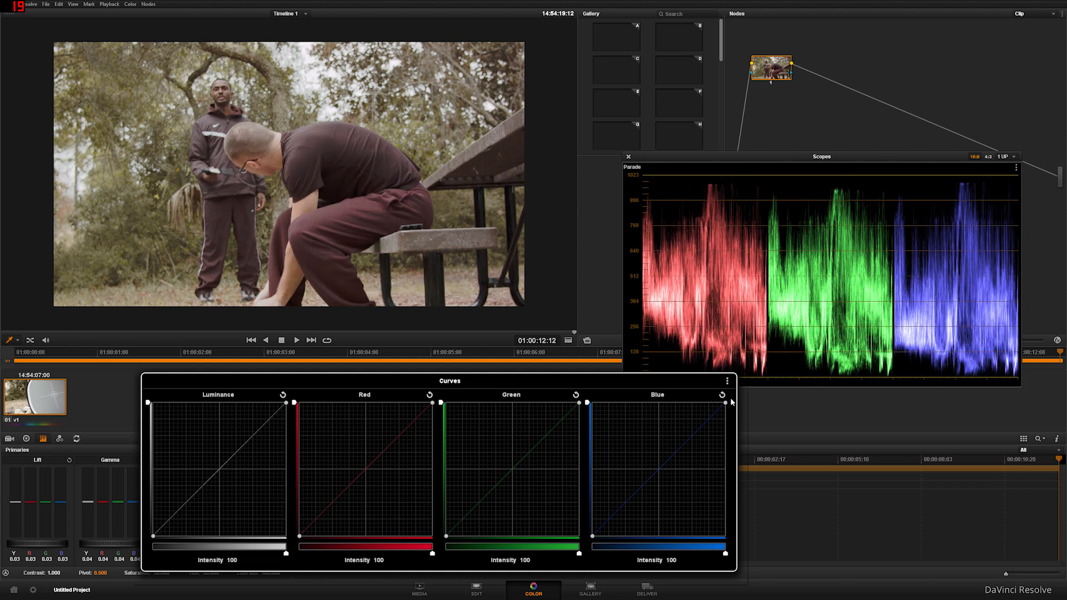
left_click(791, 411)
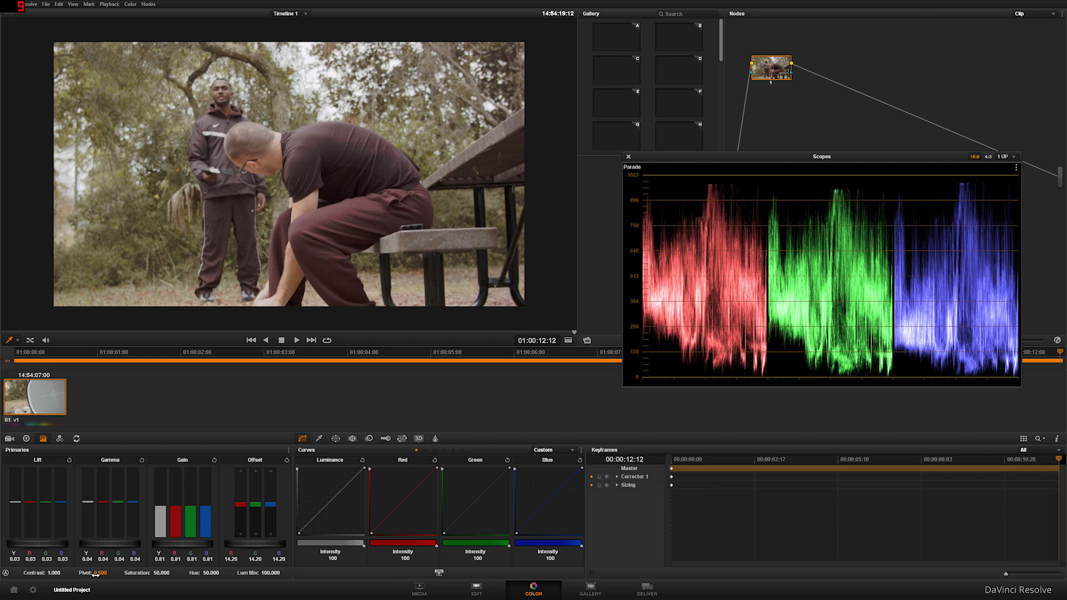
Drag the Contrast value up from 1.000 to 1.400.
left_click_drag(54, 573, 88, 572)
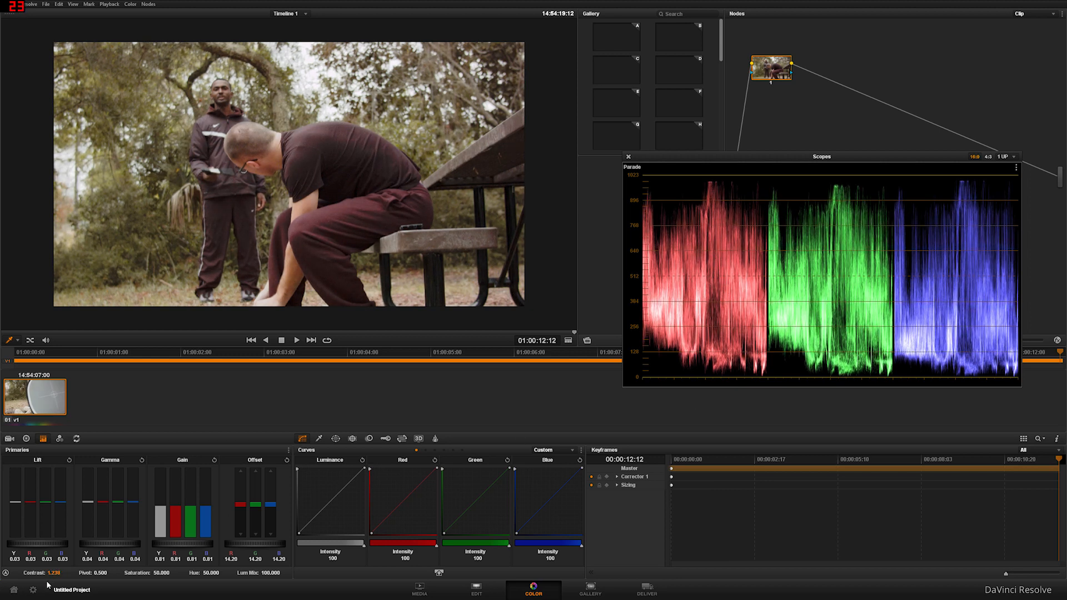
mouse_move(55, 572)
left_mouse_down()
mouse_move(83, 573)
mouse_move(59, 573)
left_mouse_up()
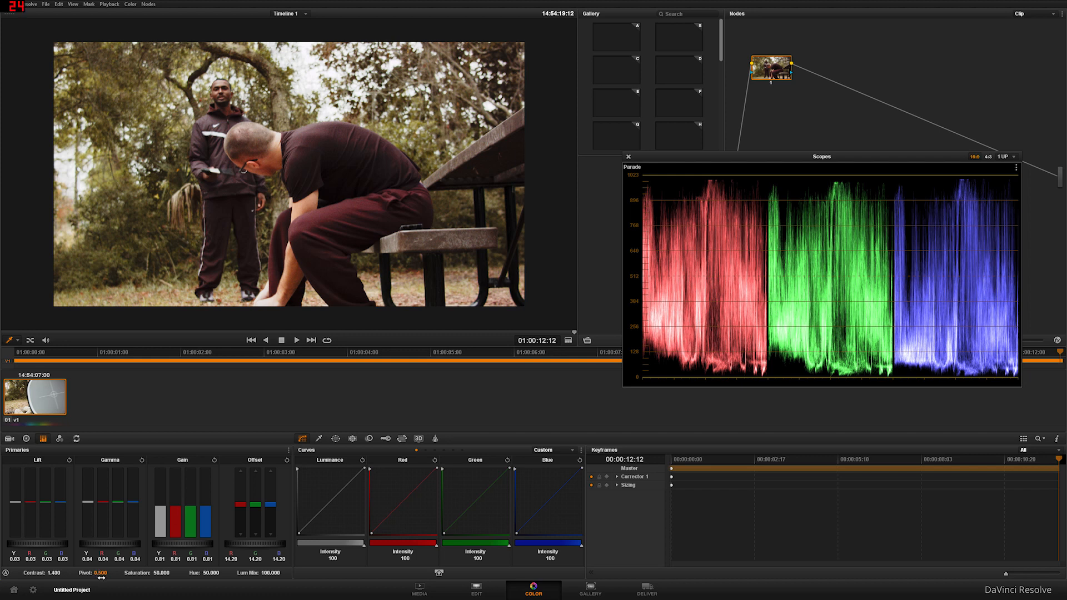
Adjust the Pivot back and forth from 0.500, settling at about 0.304.
left_click_drag(103, 573, 85, 573)
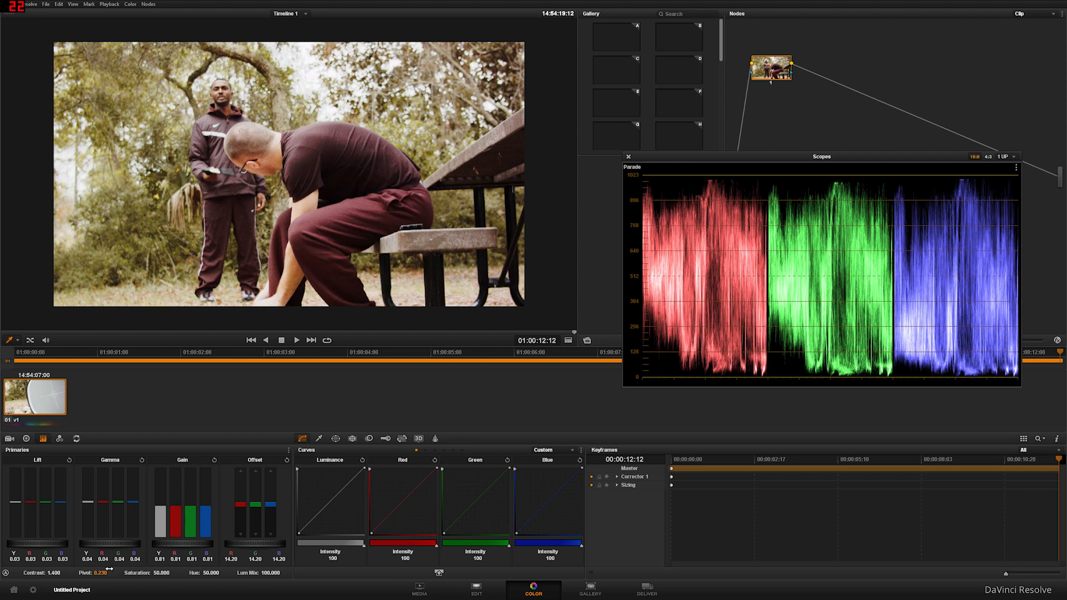
left_click_drag(100, 574, 107, 574)
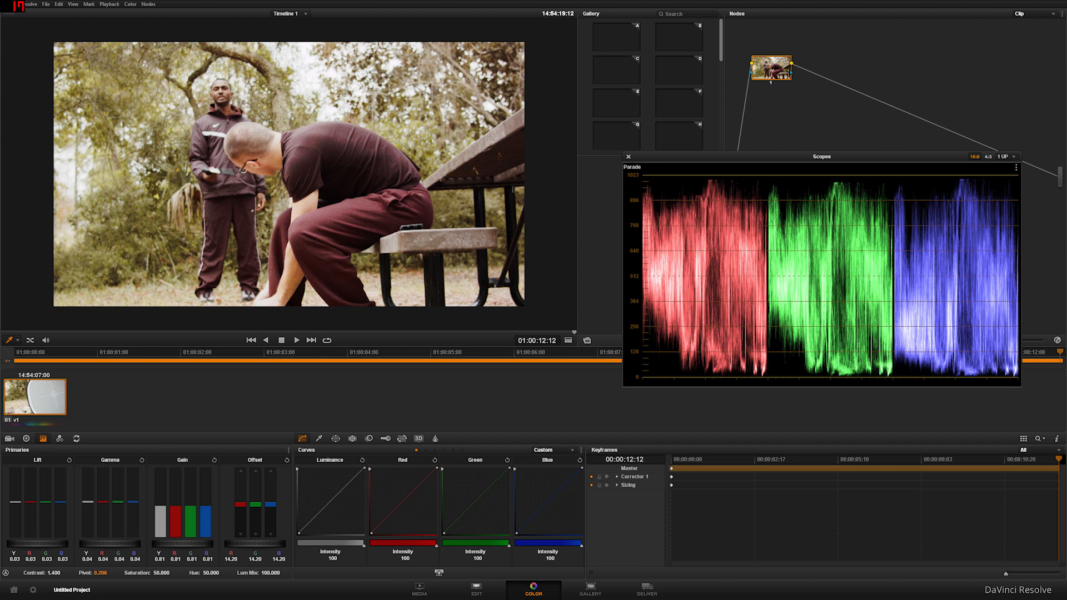
left_click_drag(106, 573, 109, 573)
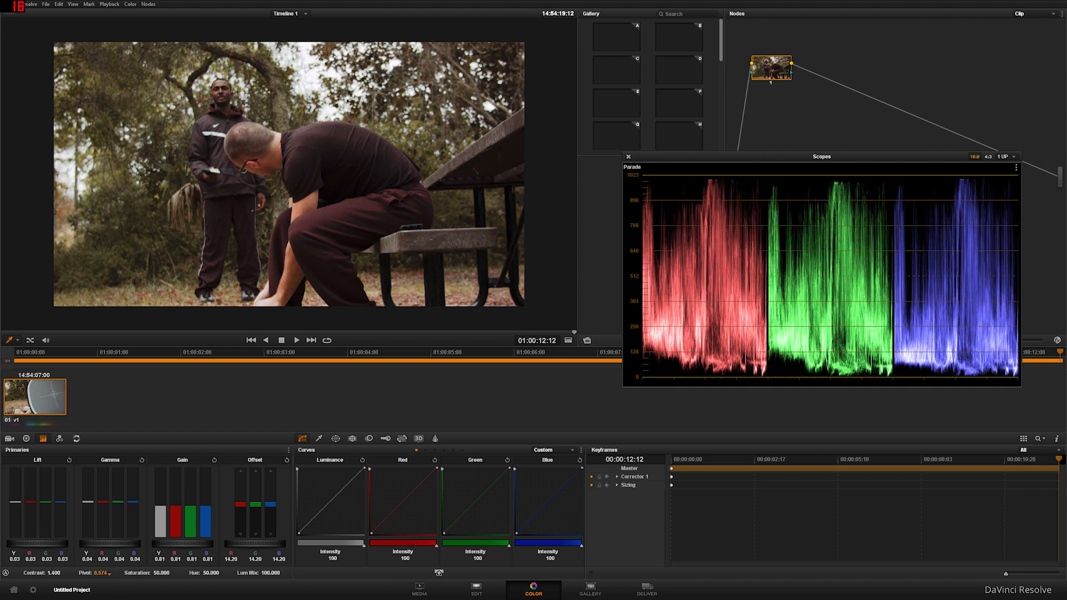
left_click_drag(107, 573, 100, 574)
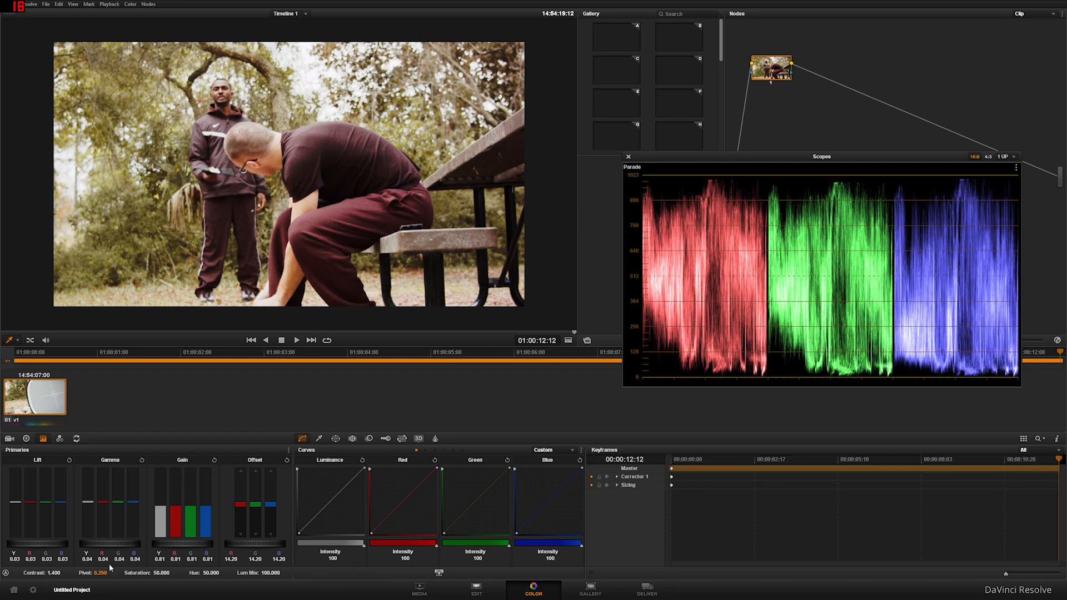
left_click_drag(105, 573, 101, 574)
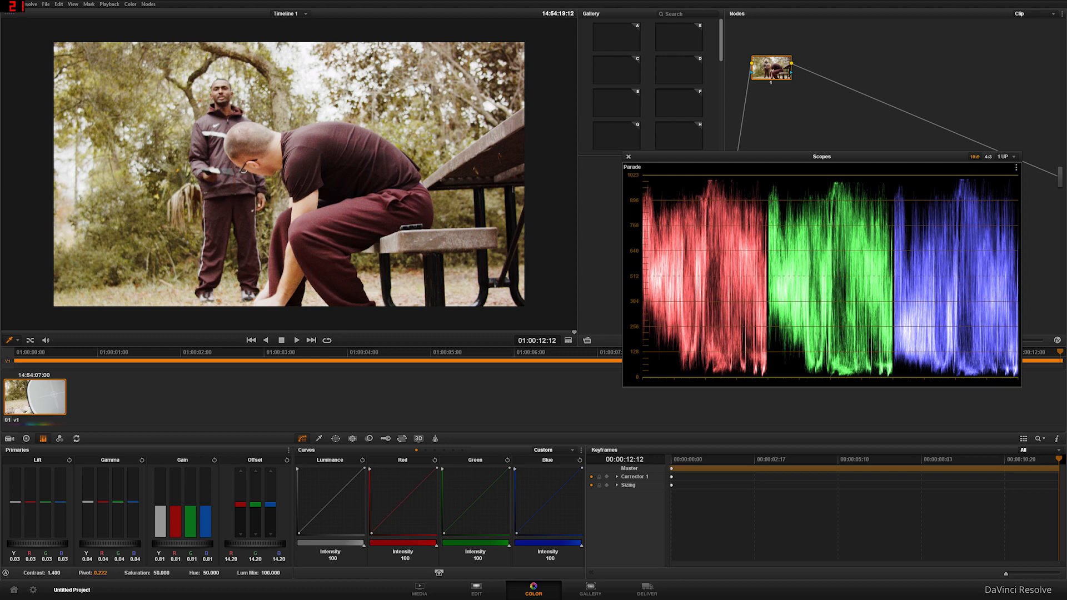
left_click_drag(105, 574, 107, 574)
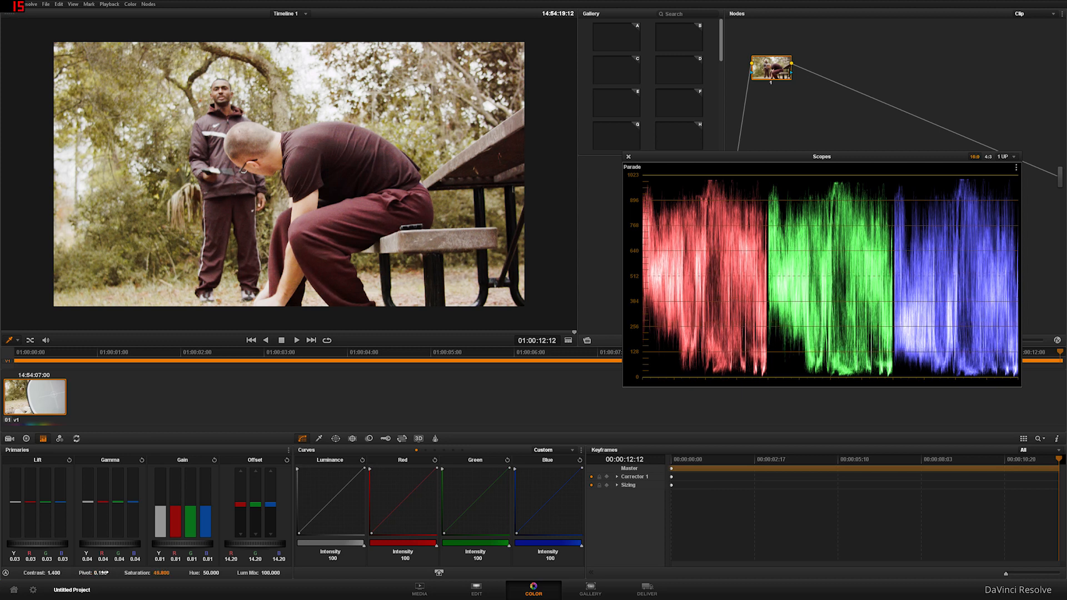
left_click_drag(107, 573, 111, 574)
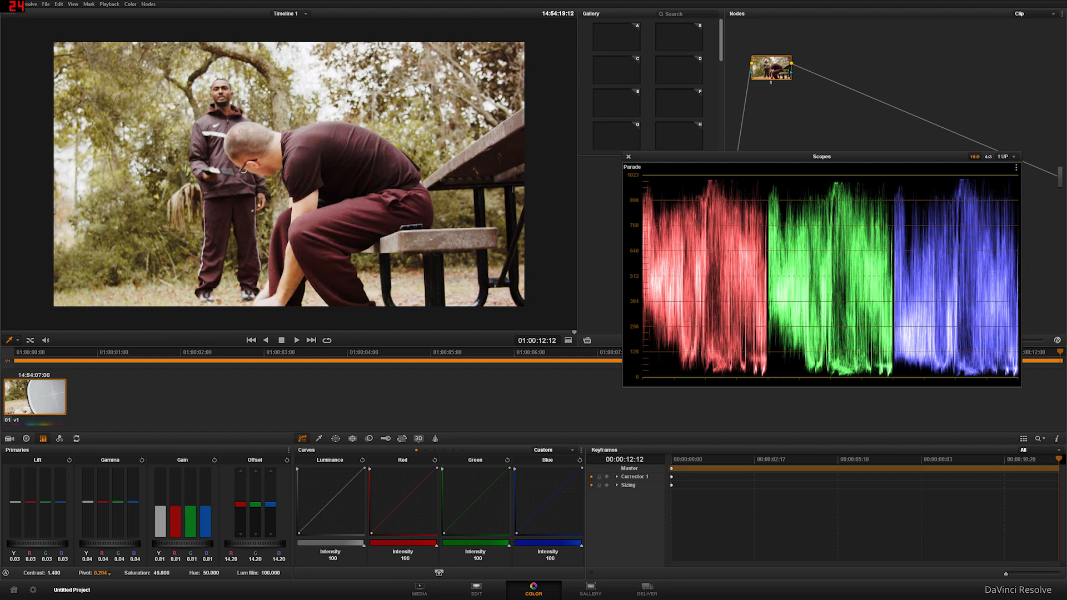
left_click_drag(108, 573, 107, 573)
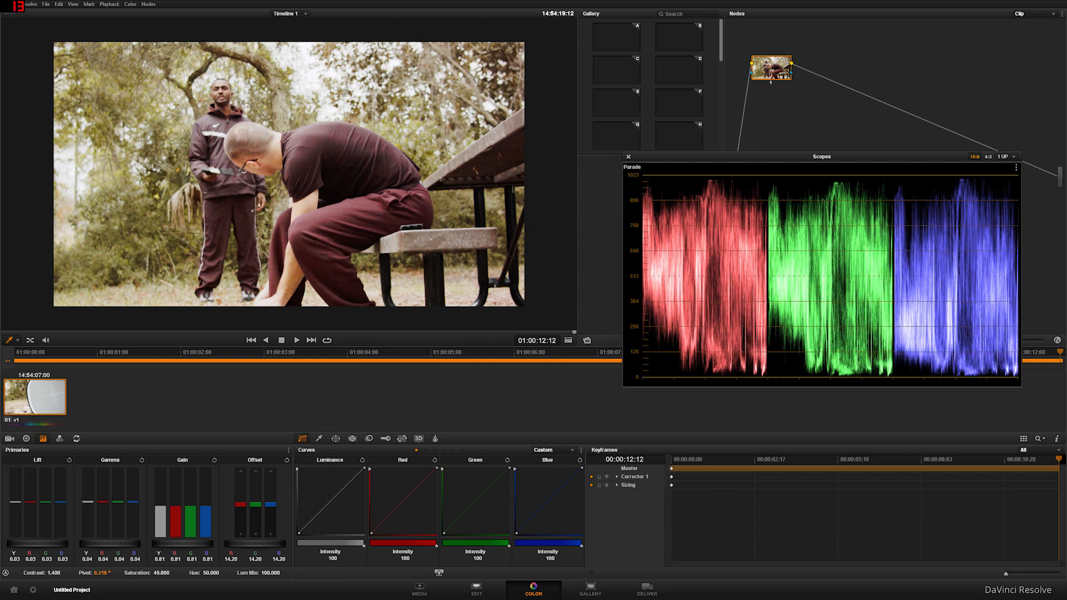
left_click_drag(100, 572, 541, 576)
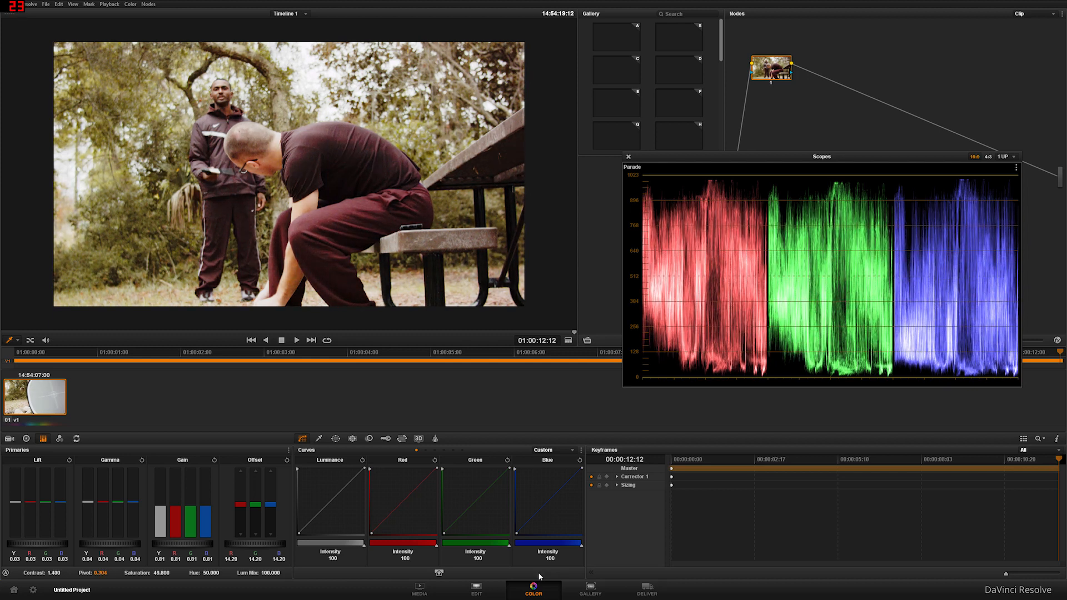